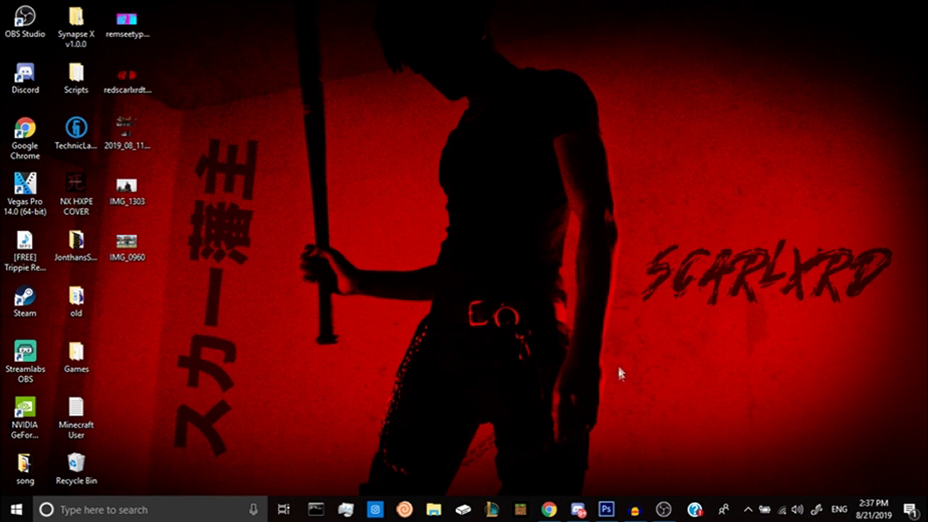
pyautogui.click(635, 510)
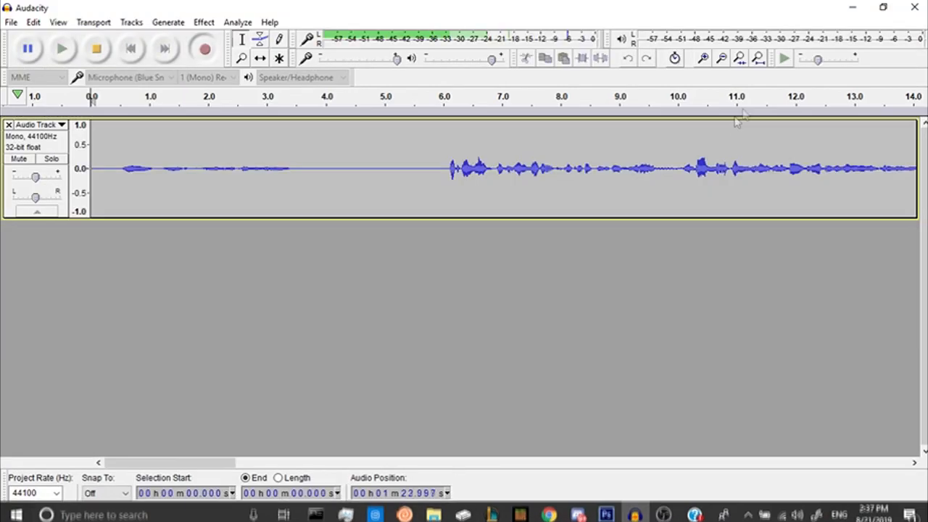
pyautogui.click(852, 8)
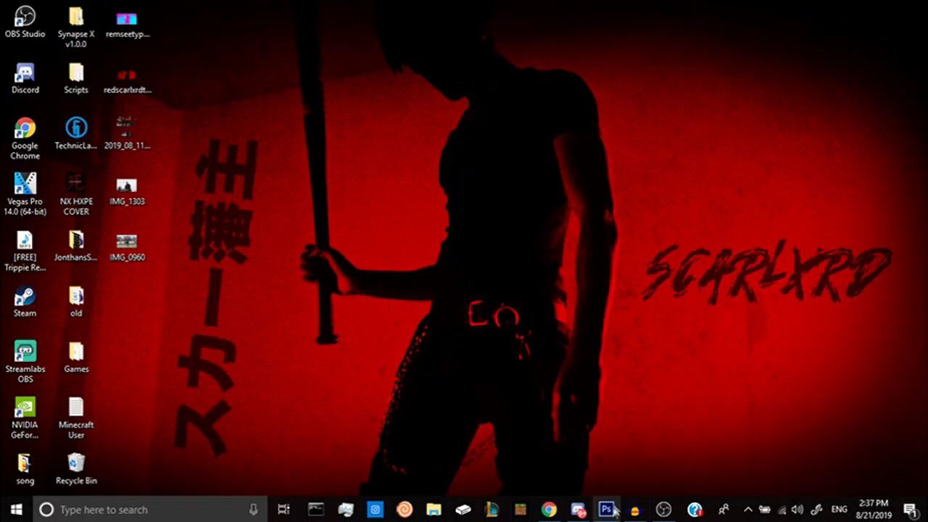
# Switch to Photoshop and create a new 1920 by 1080 pixel document named EyeThumbnail.
pyautogui.click(608, 509)
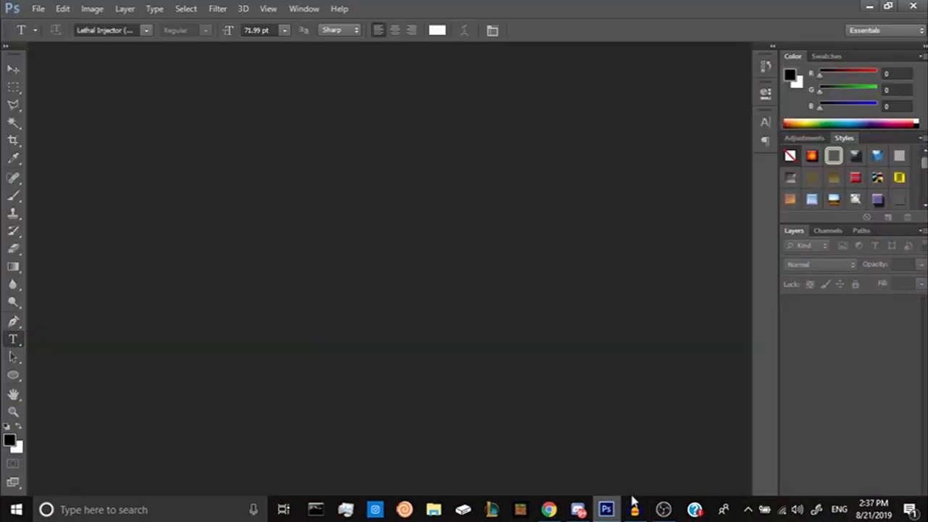
pyautogui.click(42, 12)
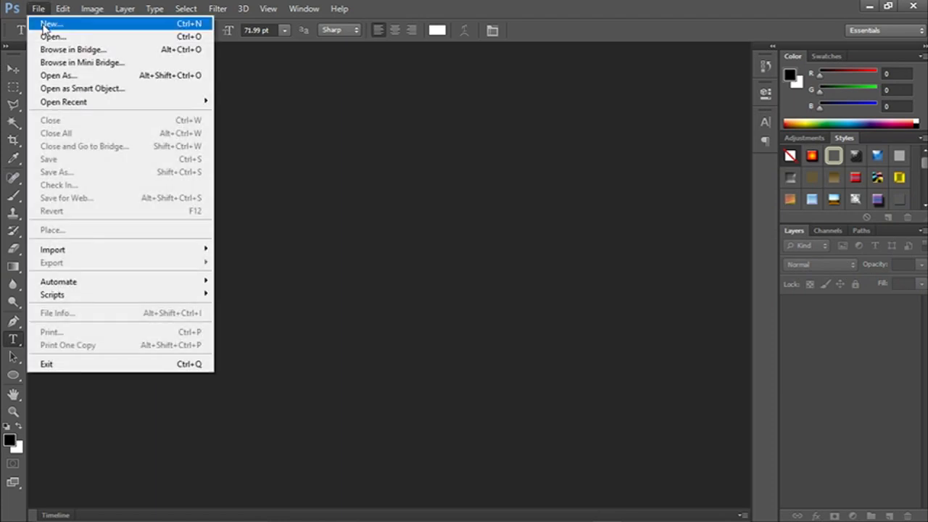
pyautogui.click(43, 28)
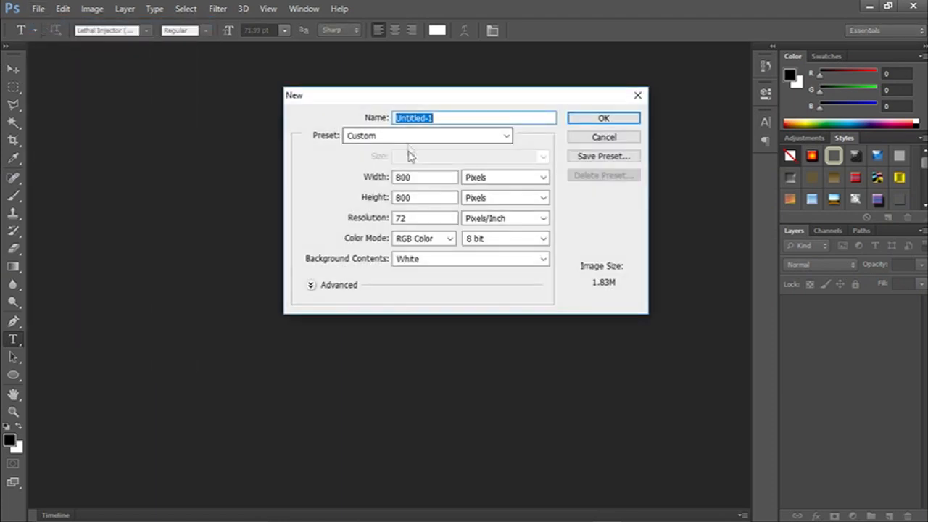
pyautogui.click(442, 178)
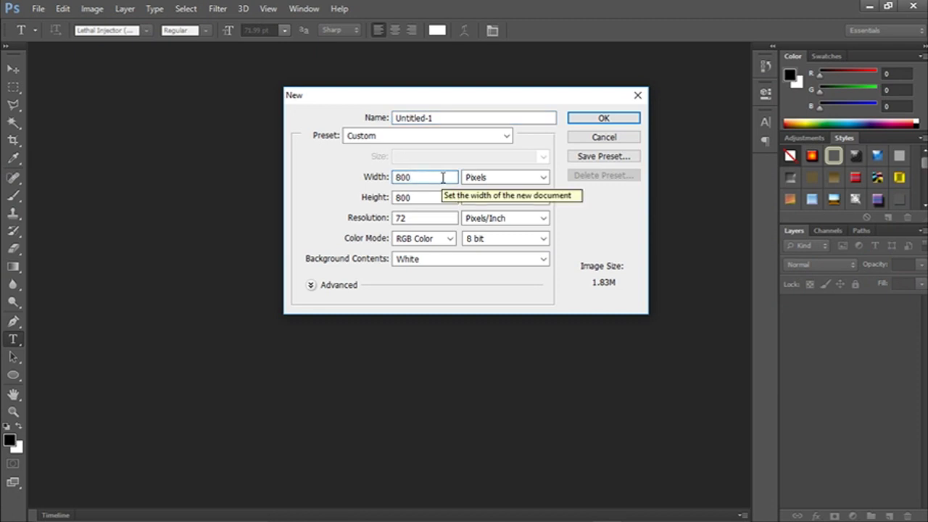
pyautogui.click(374, 179)
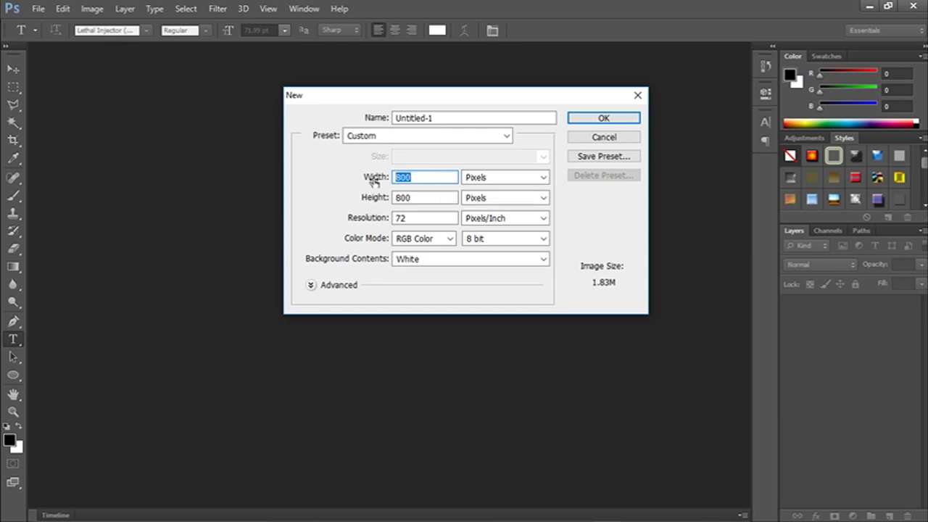
pyautogui.press('BackSpace')
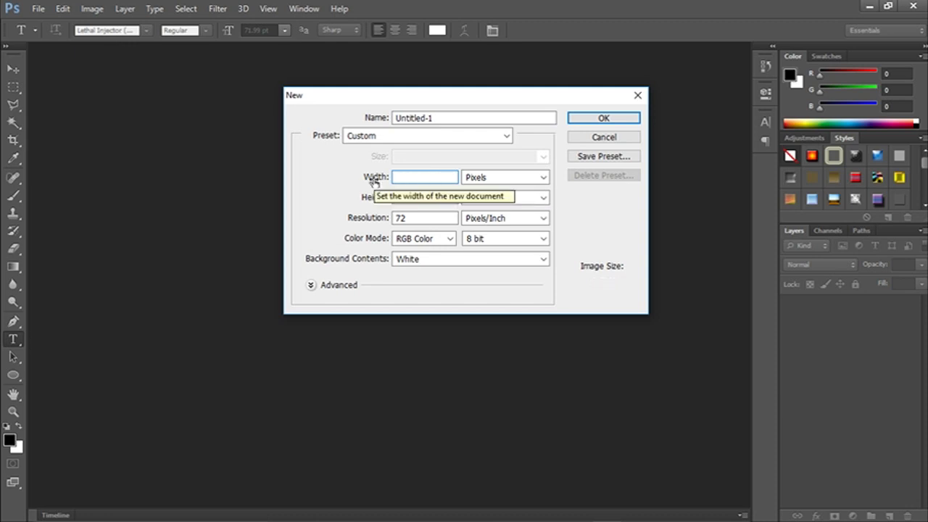
pyautogui.write('1920')
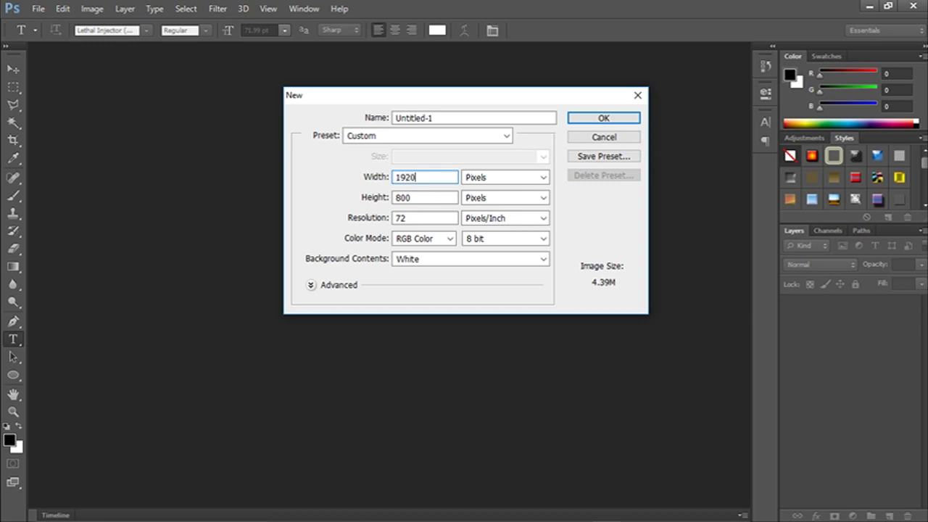
pyautogui.press('Tab')
pyautogui.press('BackSpace')
pyautogui.write('1080')
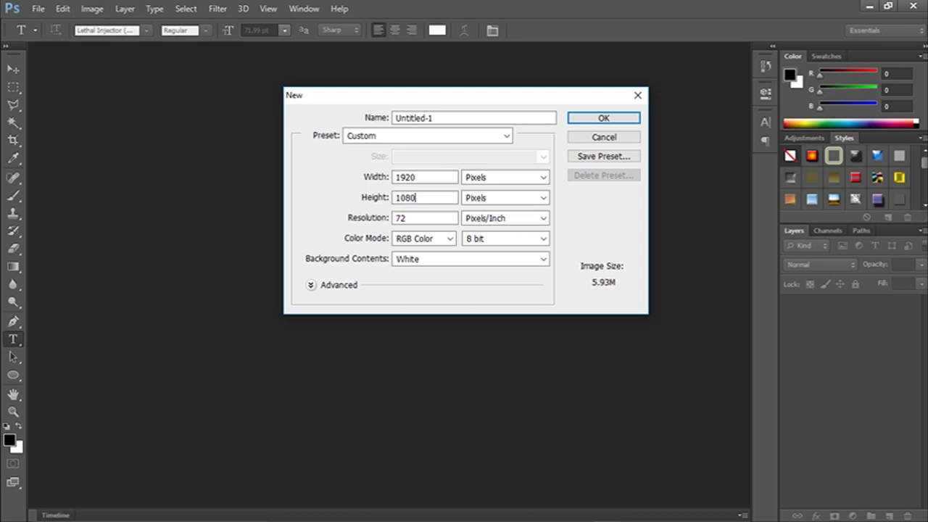
pyautogui.click(396, 217)
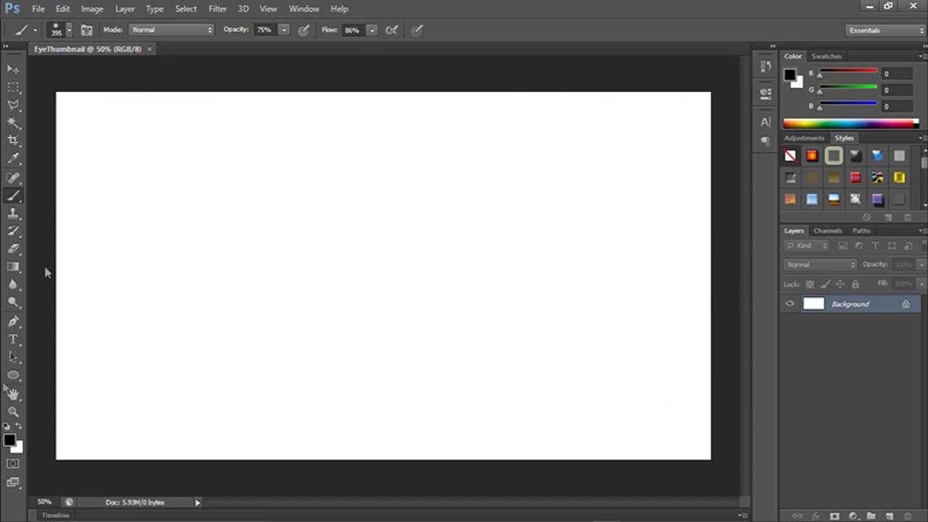
# Set the foreground color to red with R 255 and brush a broad soft area down the left side of the canvas.
pyautogui.click(10, 440)
pyautogui.write('255')
pyautogui.click(317, 329)
pyautogui.moveTo(176, 128)
pyautogui.mouseDown()
pyautogui.moveTo(216, 138)
pyautogui.moveTo(264, 217)
pyautogui.moveTo(229, 303)
pyautogui.moveTo(272, 412)
pyautogui.moveTo(292, 366)
pyautogui.moveTo(200, 232)
pyautogui.moveTo(207, 152)
pyautogui.mouseUp()
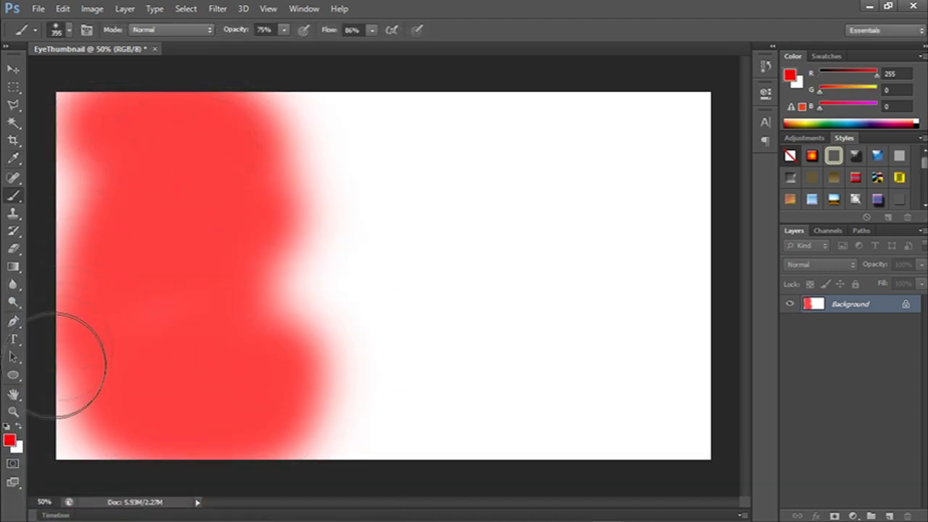
# Change the foreground color to purple (156, 0, 255) and brush over the lower right area of the canvas.
pyautogui.click(10, 441)
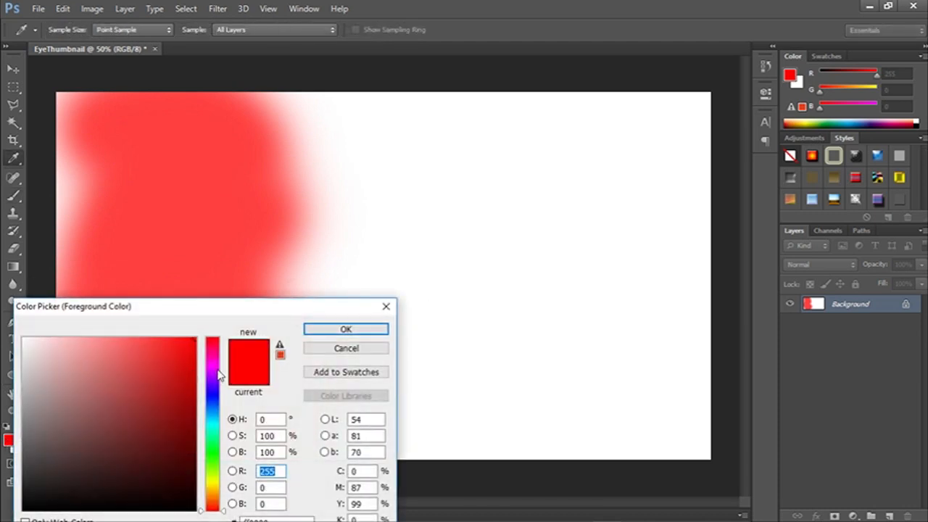
pyautogui.click(212, 378)
pyautogui.click(341, 331)
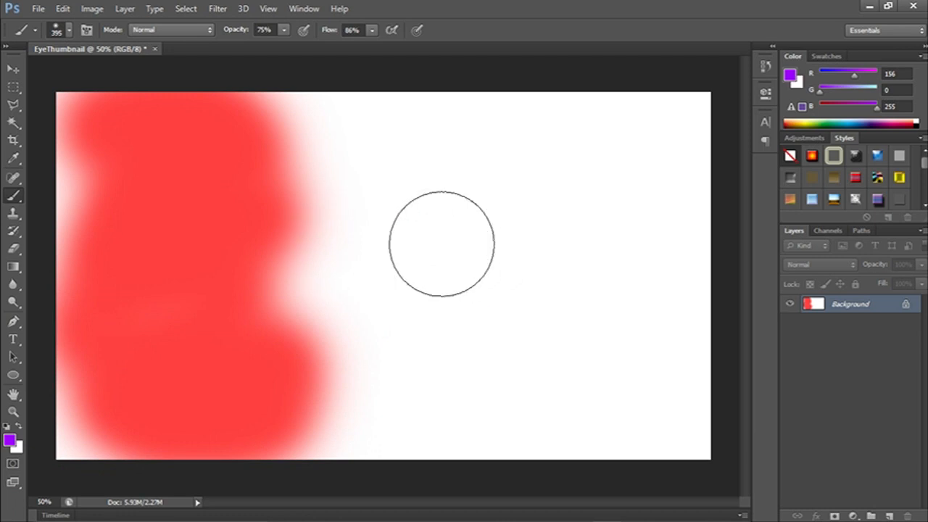
pyautogui.moveTo(570, 352)
pyautogui.mouseDown()
pyautogui.moveTo(646, 369)
pyautogui.moveTo(652, 331)
pyautogui.moveTo(601, 341)
pyautogui.moveTo(613, 302)
pyautogui.moveTo(559, 398)
pyautogui.moveTo(562, 425)
pyautogui.moveTo(404, 425)
pyautogui.moveTo(481, 425)
pyautogui.moveTo(662, 293)
pyautogui.moveTo(621, 414)
pyautogui.mouseUp()
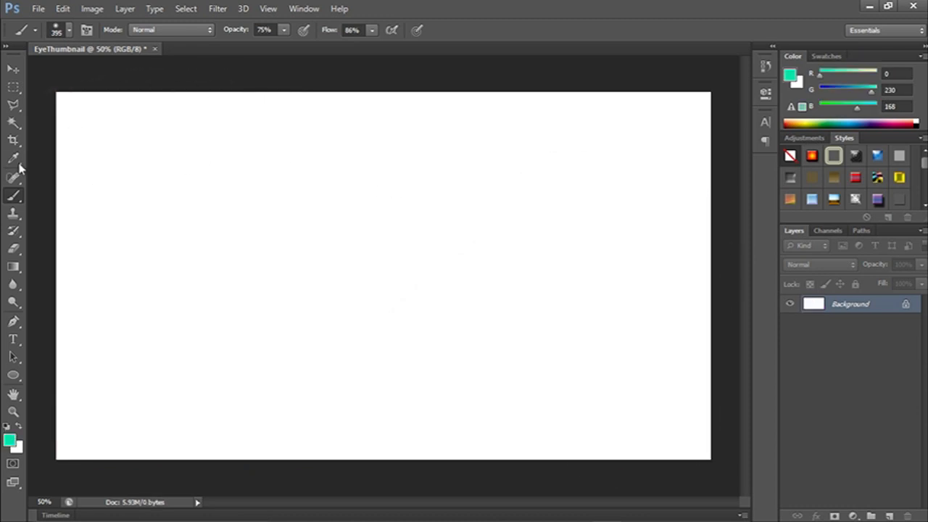
# Add the white text "watch this very video on me playing forntite" and scale it to about 69% across the upper canvas.
pyautogui.press('t')
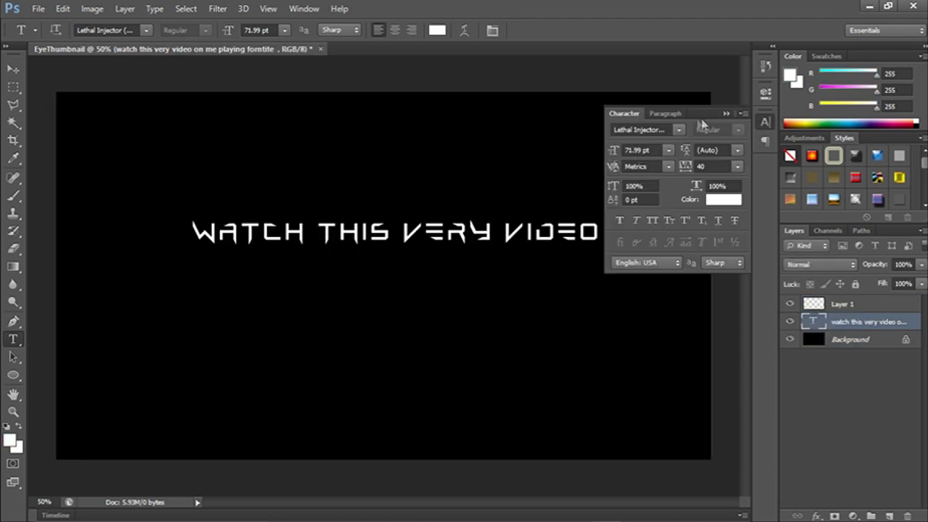
pyautogui.click(766, 122)
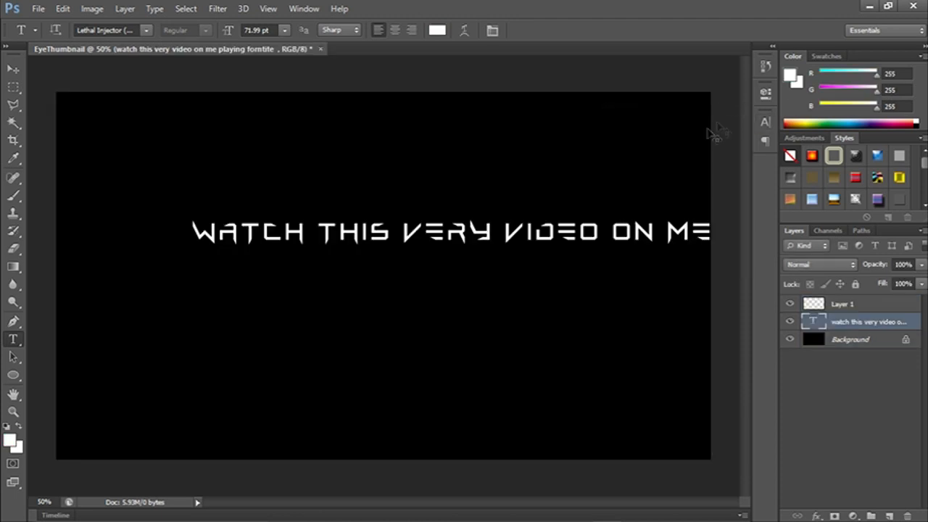
pyautogui.hotkey('ctrl', 't')
pyautogui.moveTo(689, 248); pyautogui.dragTo(473, 264)
pyautogui.moveTo(652, 267); pyautogui.dragTo(486, 269)
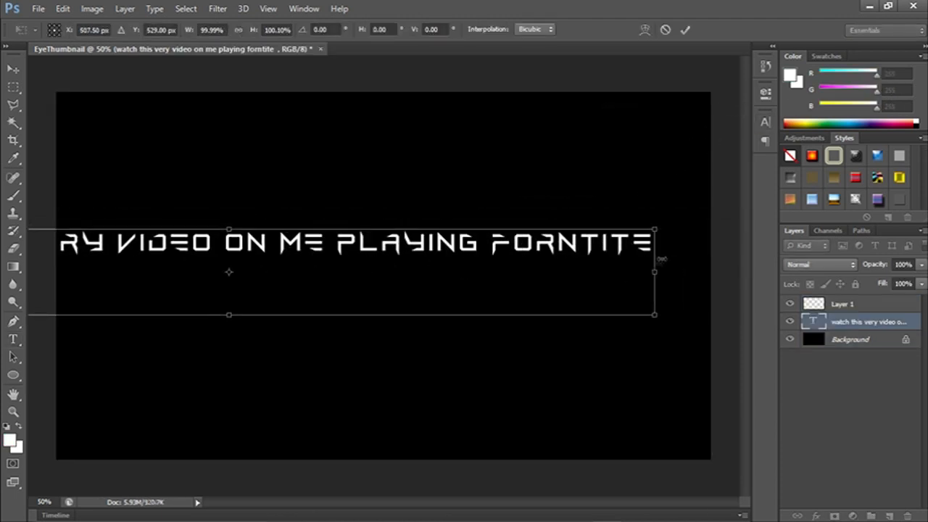
pyautogui.moveTo(658, 230); pyautogui.dragTo(624, 166)
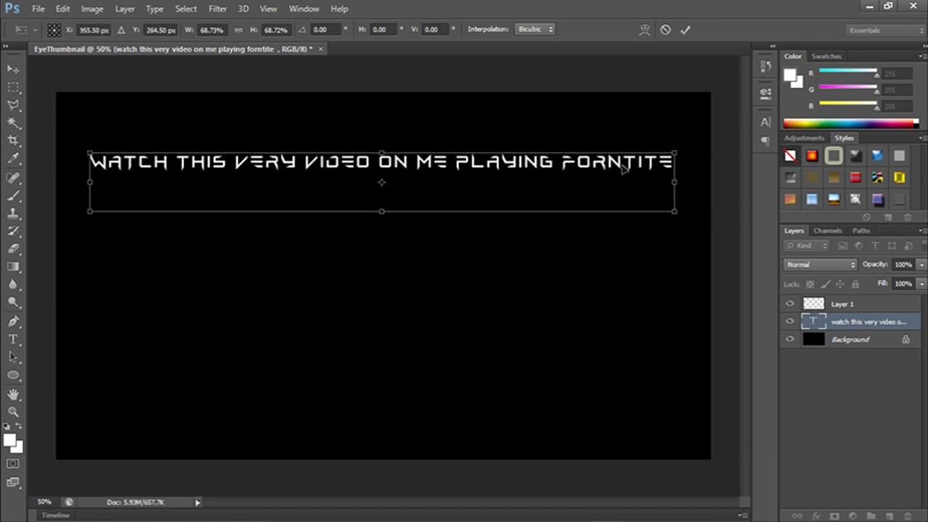
pyautogui.click(687, 29)
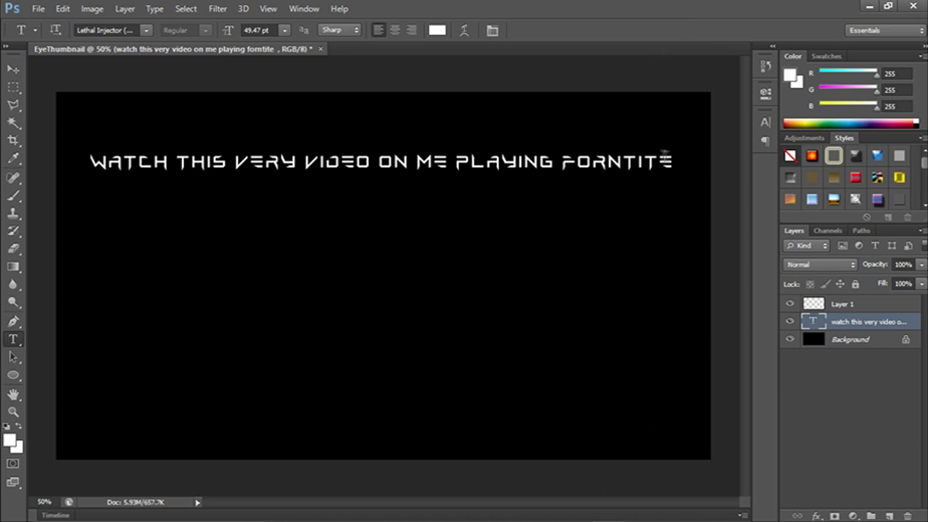
# Delete all the wording of the long text line on the upper canvas.
pyautogui.click(682, 166)
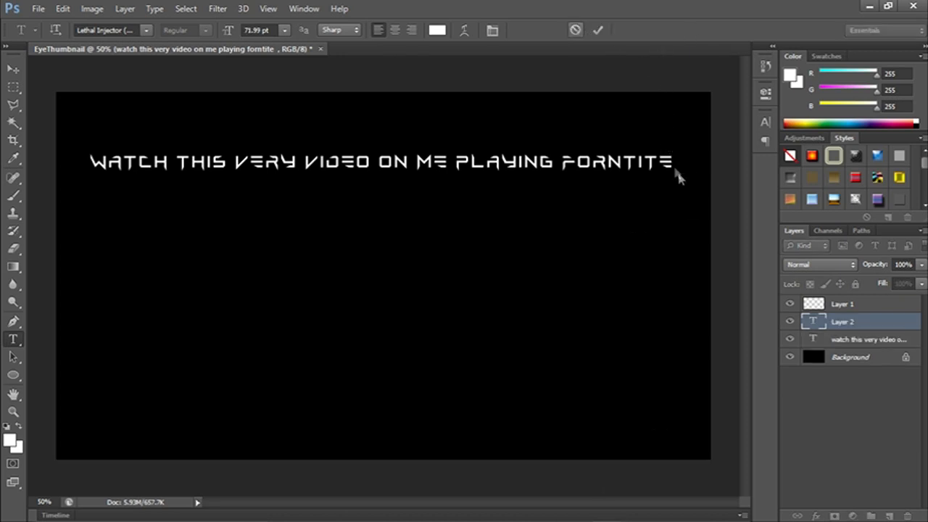
pyautogui.press('Escape')
pyautogui.moveTo(673, 162); pyautogui.dragTo(3, 161)
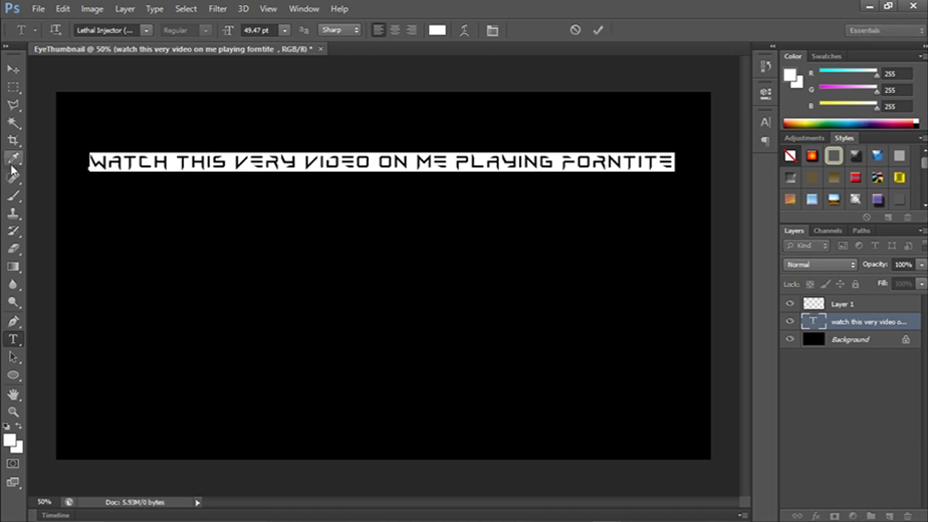
pyautogui.press('BackSpace')
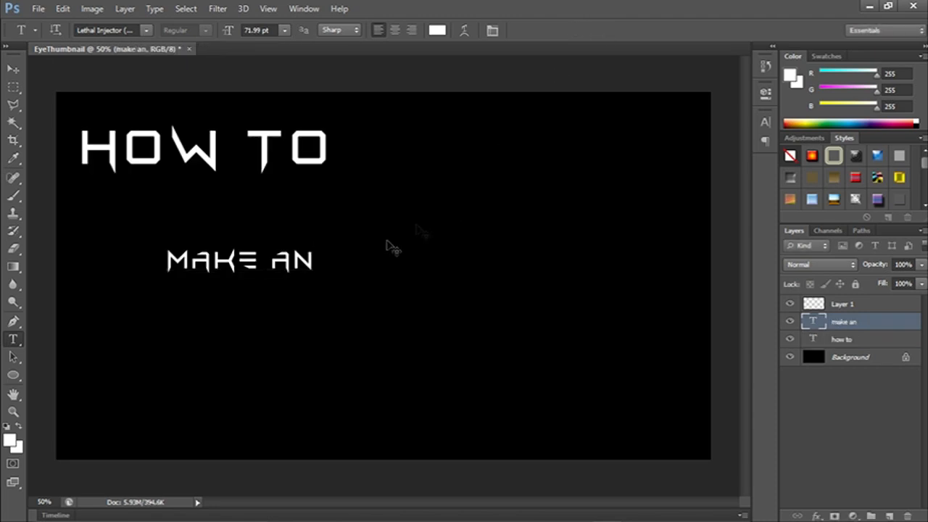
# Stack the enlarged white text lines "how to", "make an", "eye catching" and "thumbnail" down the left part of the canvas.
pyautogui.hotkey('ctrl', 't')
pyautogui.moveTo(314, 275); pyautogui.dragTo(459, 305)
pyautogui.moveTo(386, 277); pyautogui.dragTo(228, 220)
pyautogui.click(685, 30)
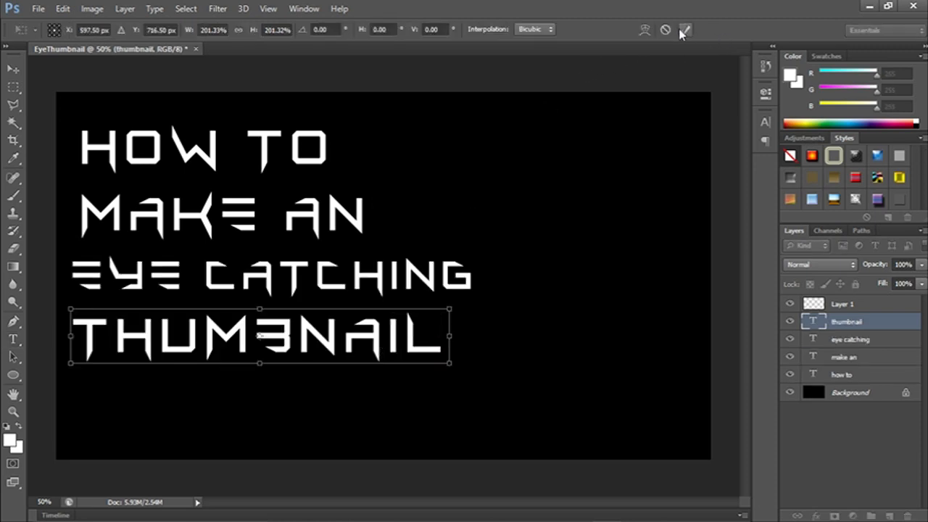
pyautogui.click(685, 31)
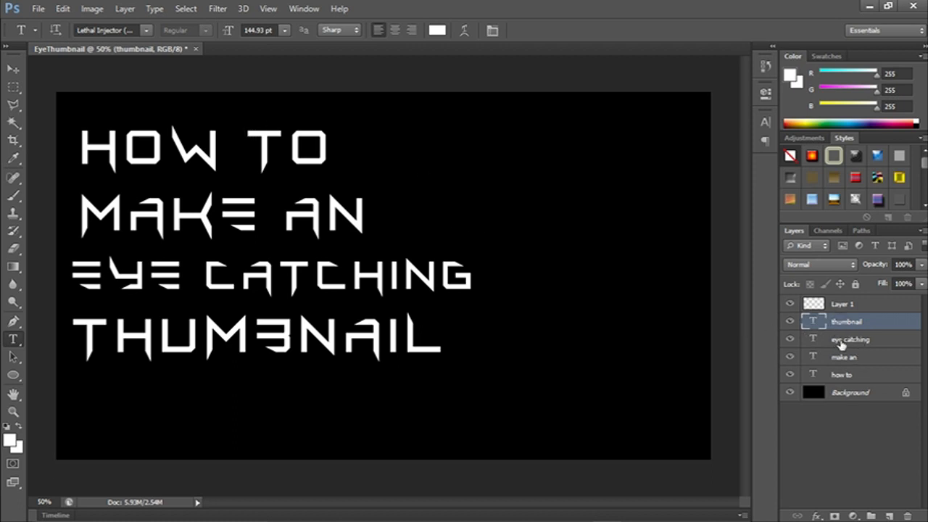
# Group the four text layers and name the group Text.
pyautogui.hotkey('ctrl', 'g')
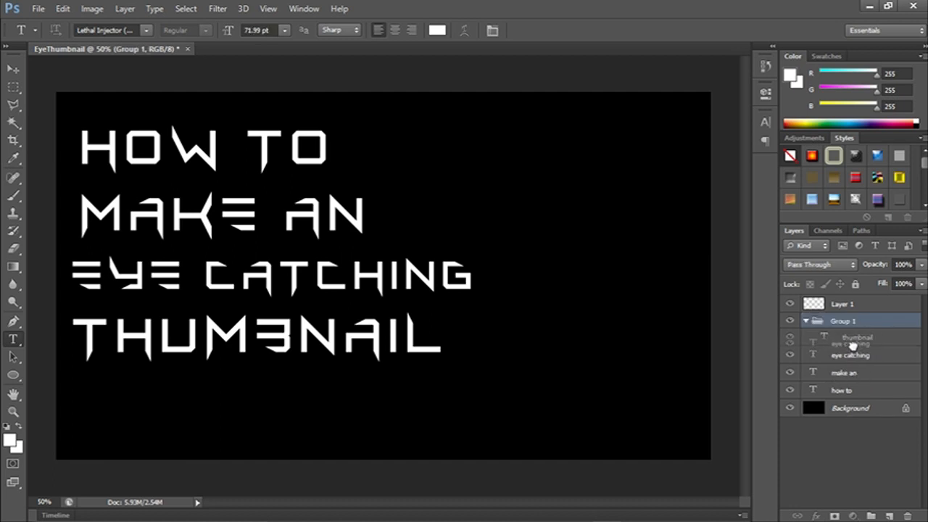
pyautogui.moveTo(852, 360)
pyautogui.mouseDown()
pyautogui.moveTo(859, 378)
pyautogui.moveTo(860, 362)
pyautogui.moveTo(862, 370)
pyautogui.mouseUp()
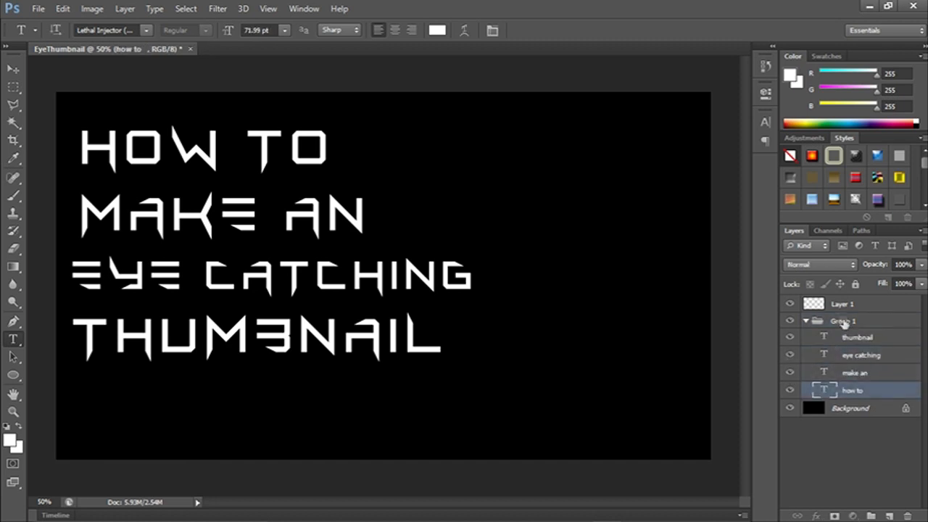
pyautogui.click(845, 324)
pyautogui.doubleClick(846, 326)
pyautogui.write('Text')
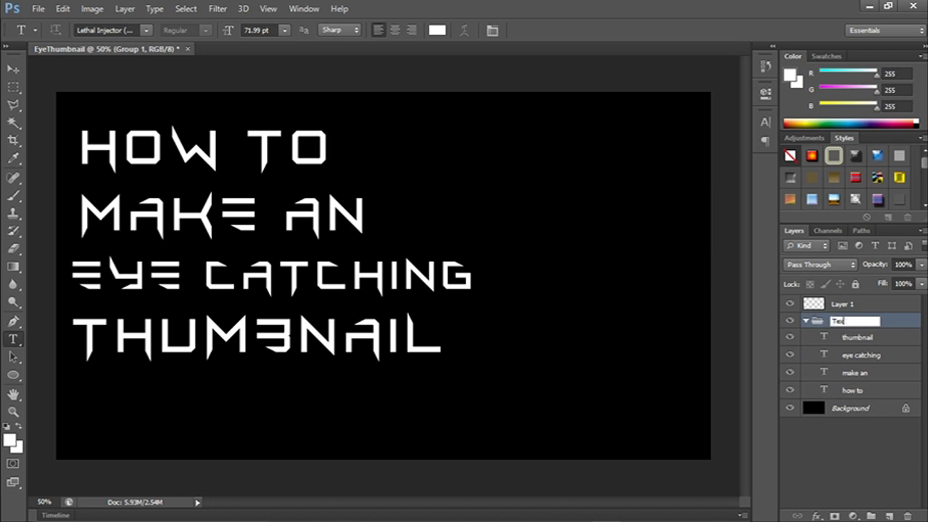
pyautogui.press('Return')
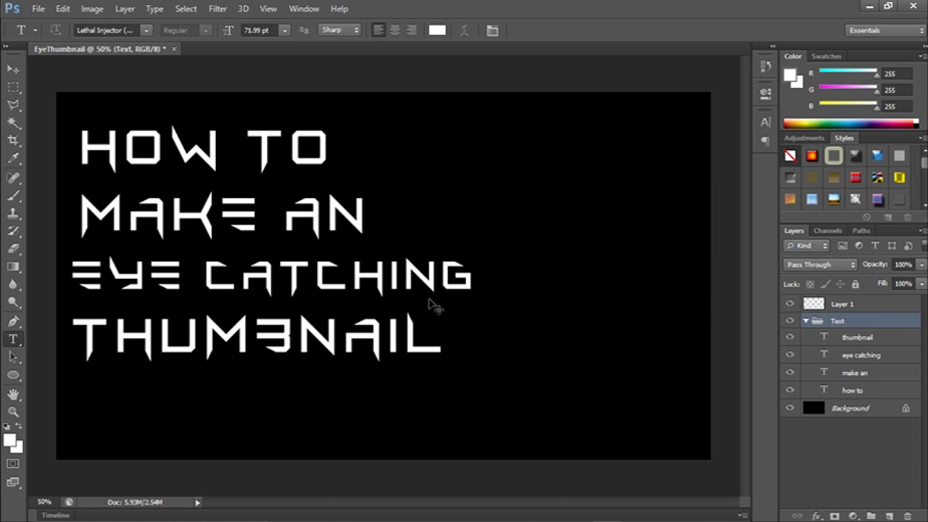
# Move the Text group slightly down so it sits about midway up the canvas's left side.
pyautogui.hotkey('ctrl', 't')
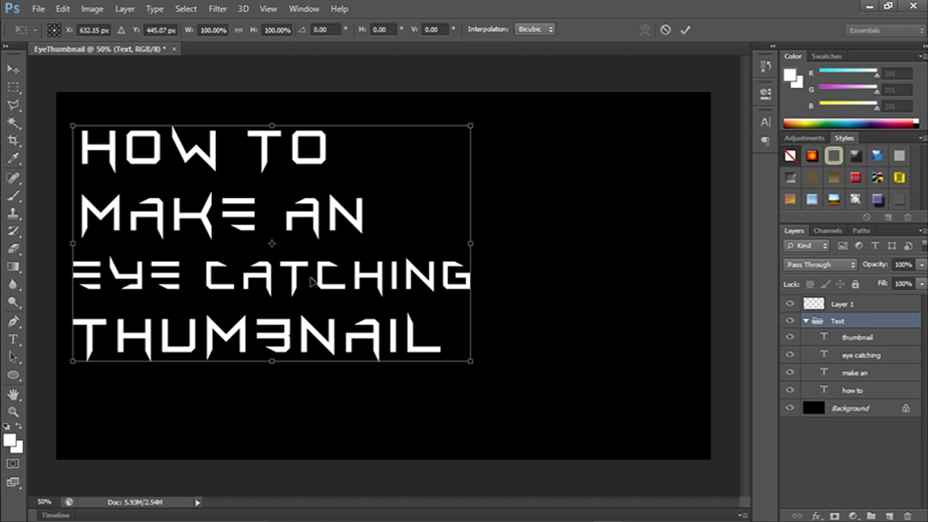
pyautogui.moveTo(323, 270); pyautogui.dragTo(354, 309)
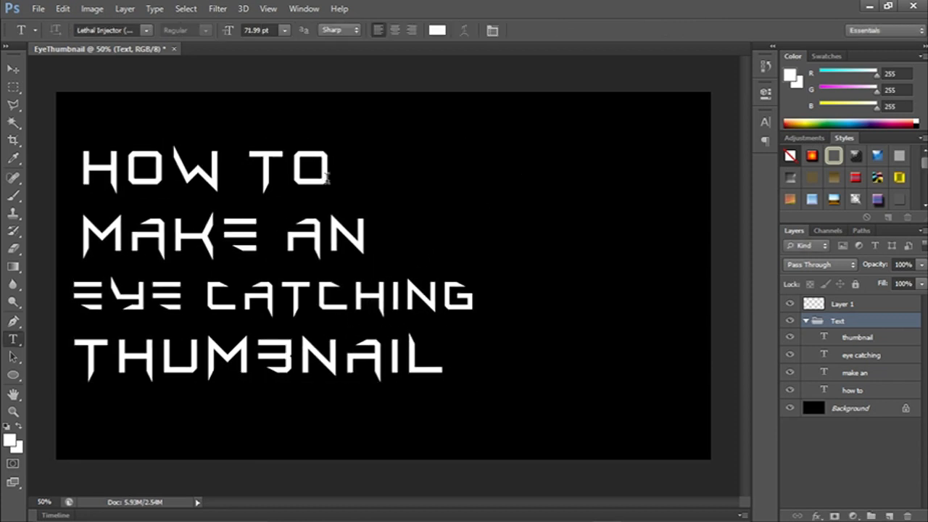
# Change the font of the "how to" line to Bebas Neue.
pyautogui.moveTo(330, 177); pyautogui.dragTo(81, 178)
pyautogui.click(145, 30)
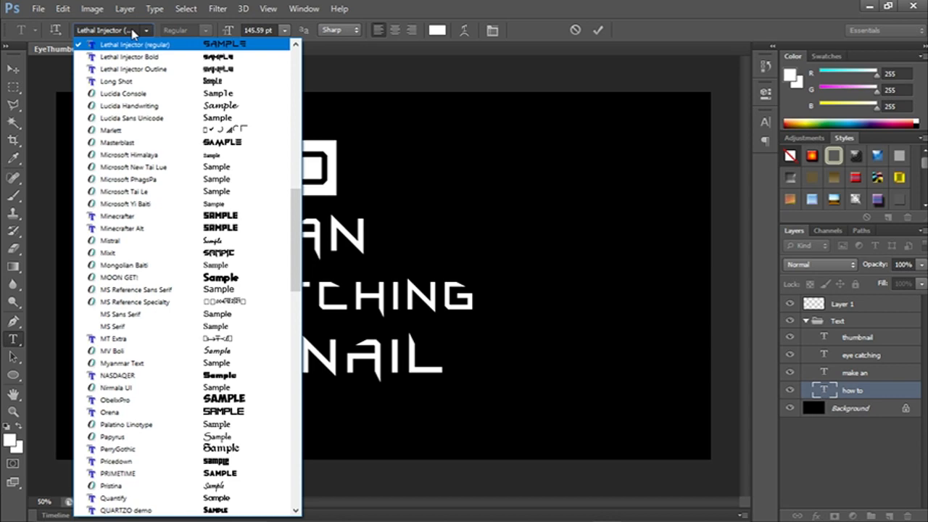
pyautogui.scroll(2, 132, 33)
pyautogui.click(125, 30)
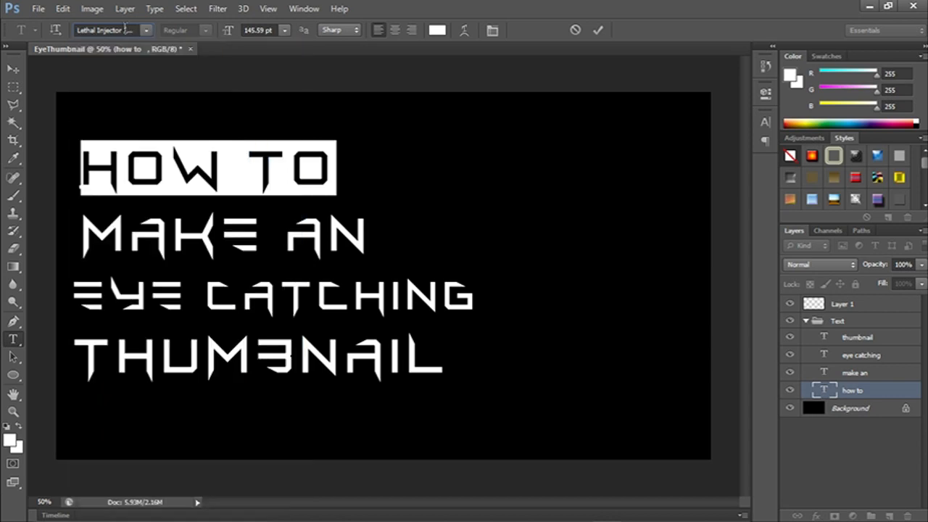
pyautogui.write('Bebas Neue')
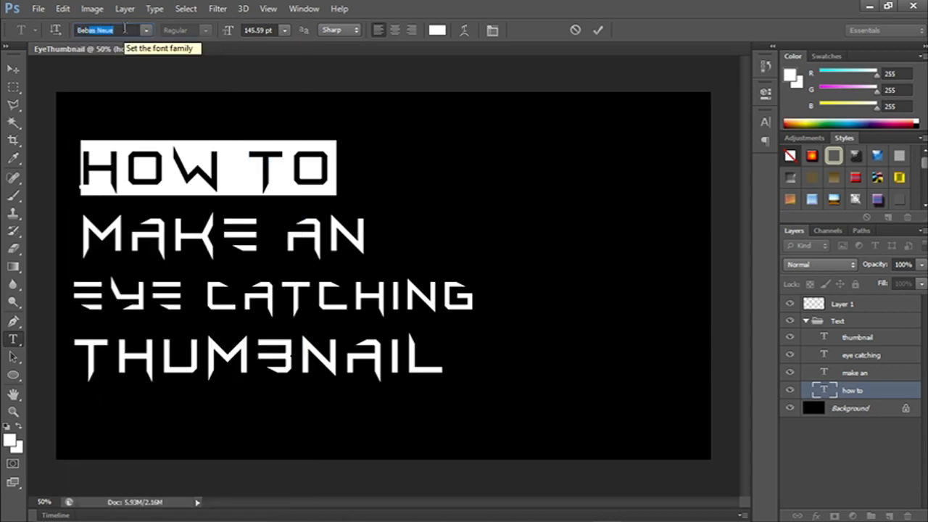
pyautogui.press('Return')
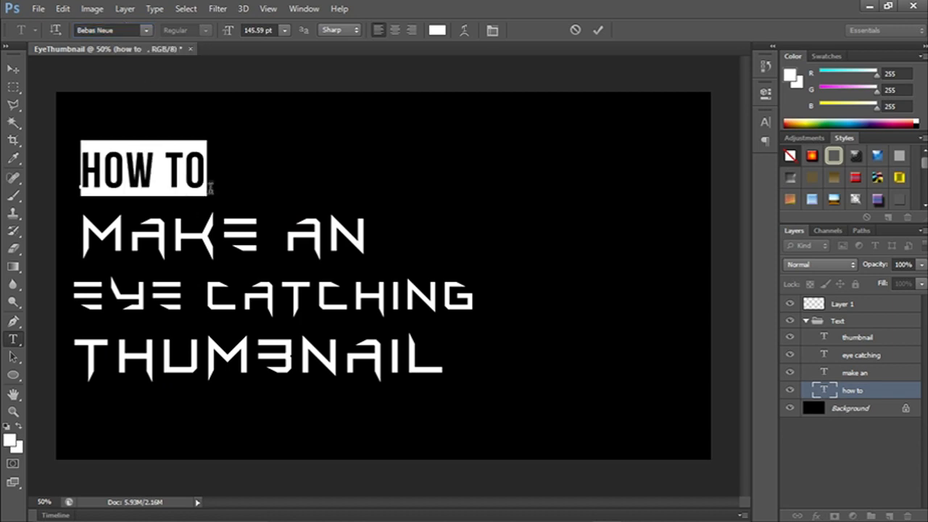
# Commit the font change on the "how to" line and try enlarging the line to about 115%.
pyautogui.click(598, 30)
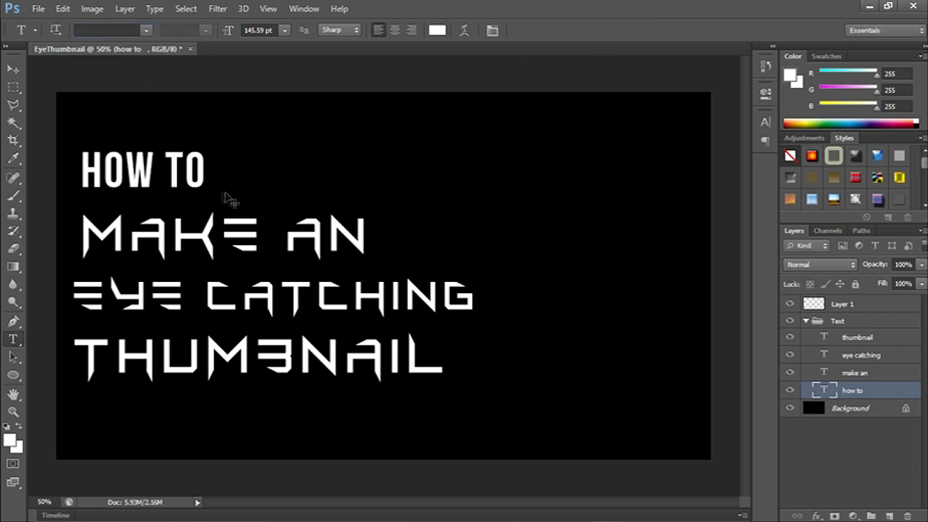
pyautogui.hotkey('ctrl', 't')
pyautogui.moveTo(227, 145); pyautogui.dragTo(269, 133)
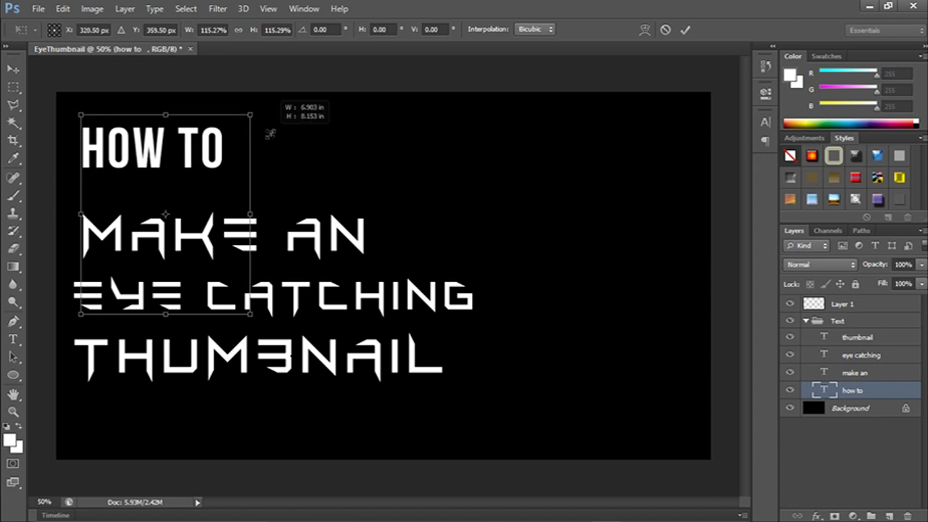
pyautogui.click(668, 30)
pyautogui.click(211, 161)
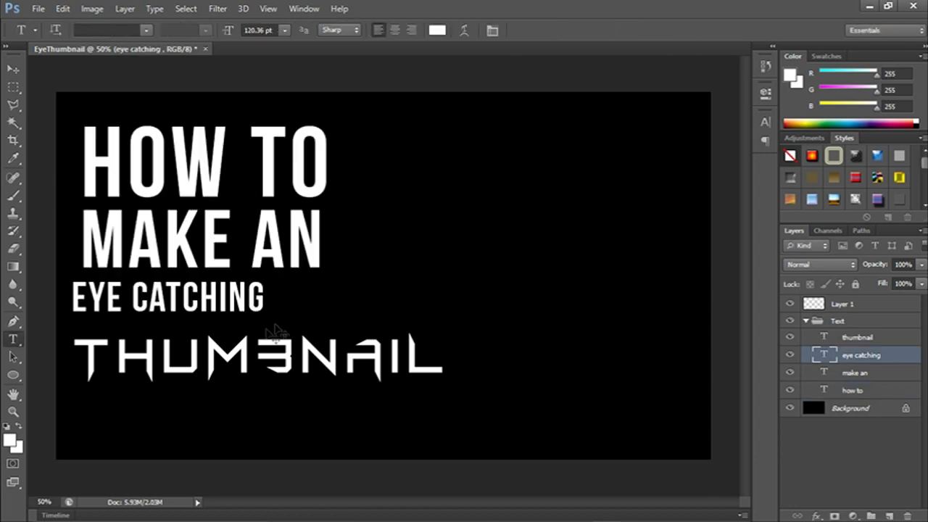
# Enlarge the "eye catching" line to about 165% and align its left edge with the lines above.
pyautogui.hotkey('ctrl', 't')
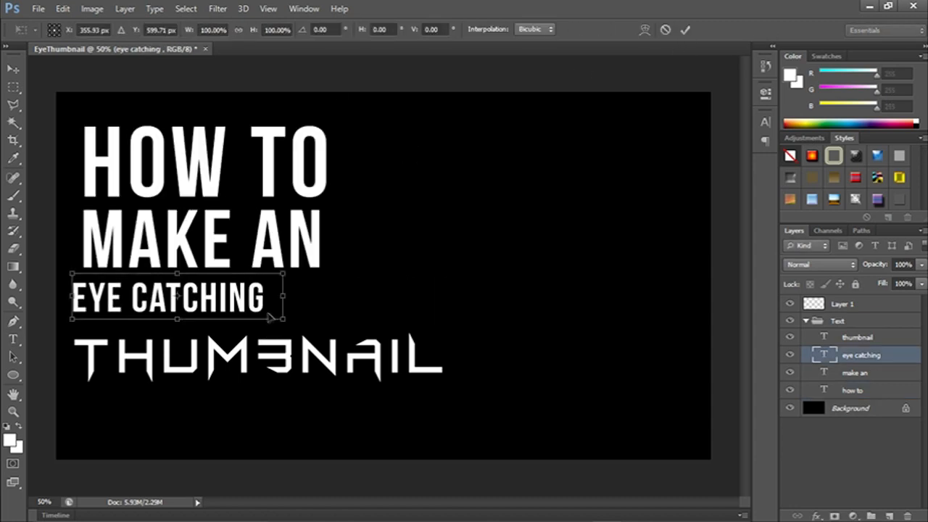
pyautogui.moveTo(284, 320); pyautogui.dragTo(390, 319)
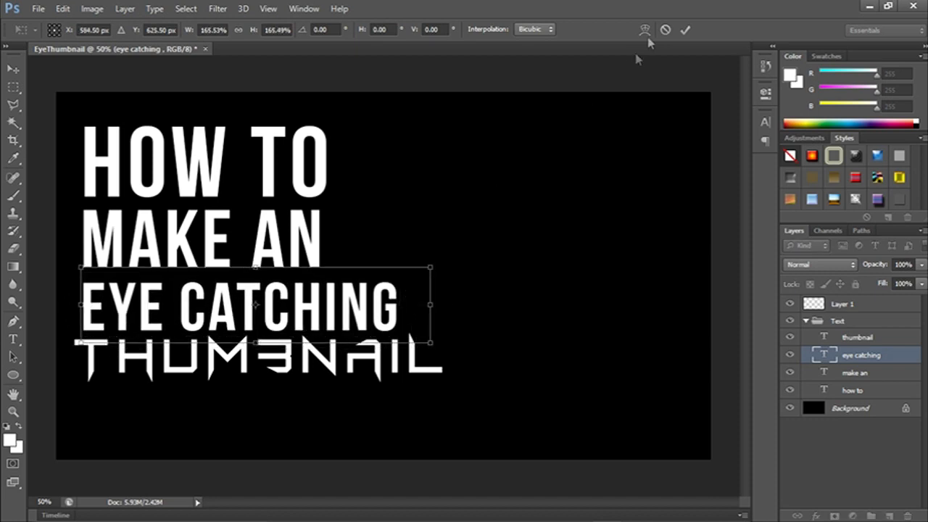
pyautogui.click(685, 31)
# Change the font of the "thumbnail" line to Bebas Neue.
pyautogui.click(440, 361)
pyautogui.moveTo(440, 361); pyautogui.dragTo(58, 360)
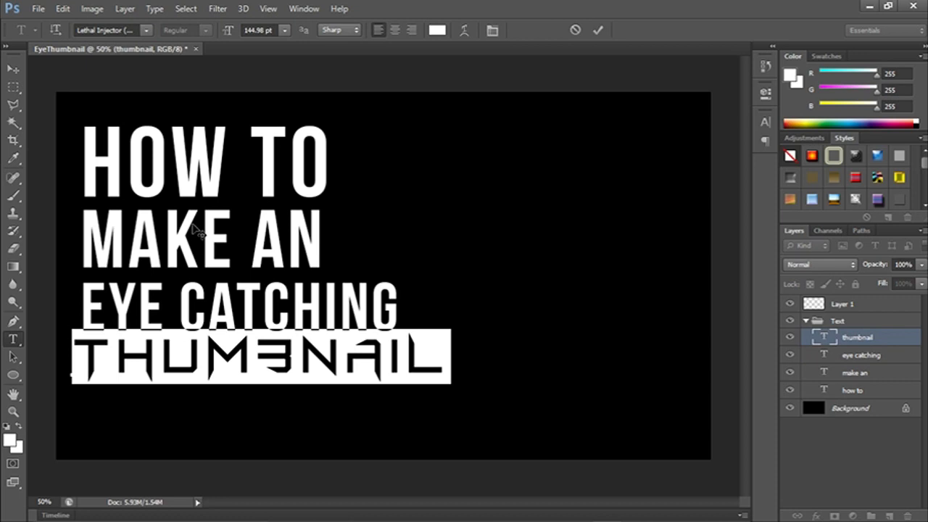
pyautogui.click(123, 30)
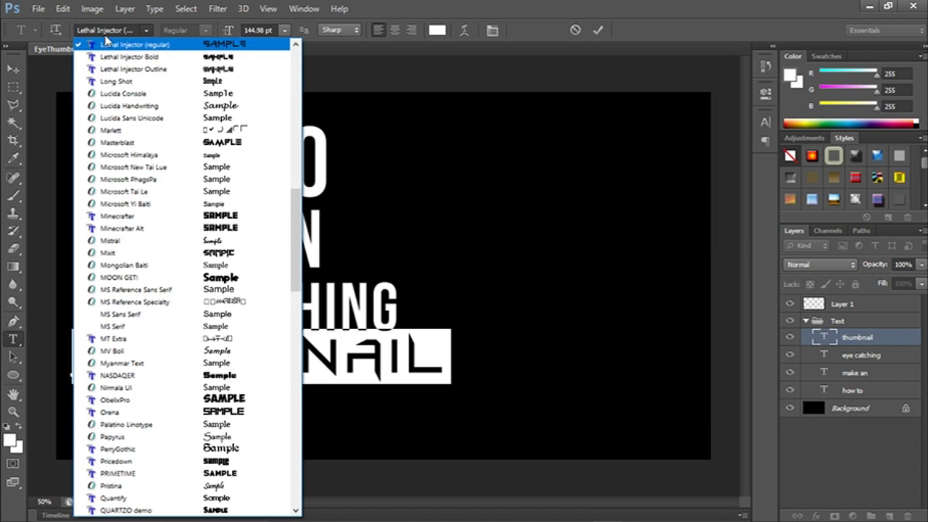
pyautogui.click(116, 31)
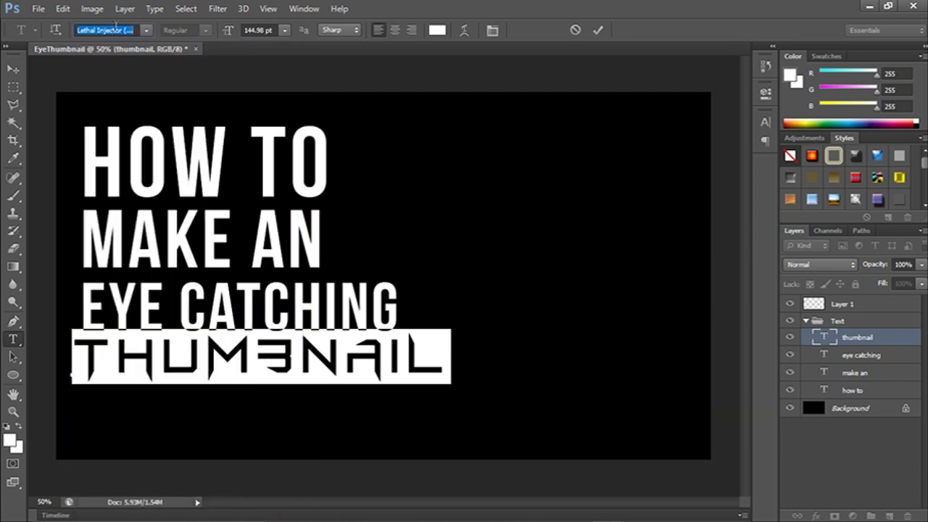
pyautogui.write('Bebas Neue')
pyautogui.press('Return')
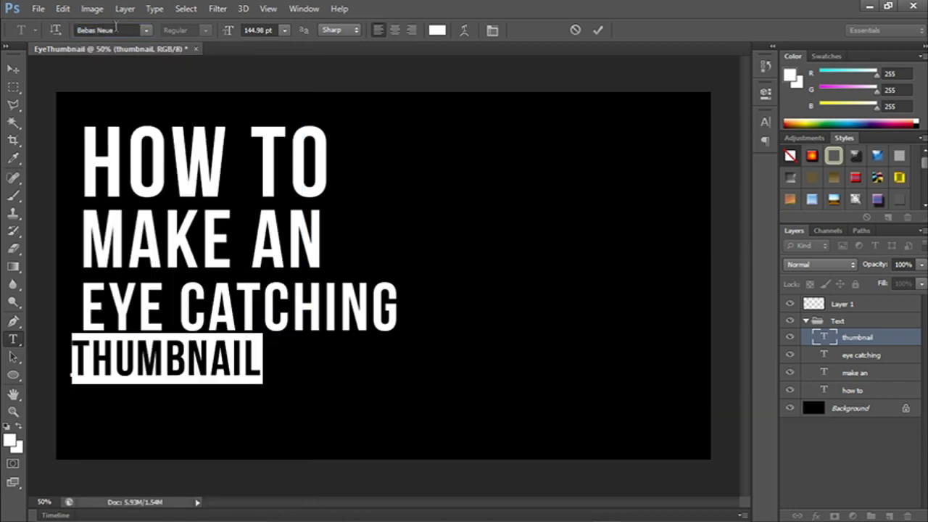
pyautogui.click(598, 30)
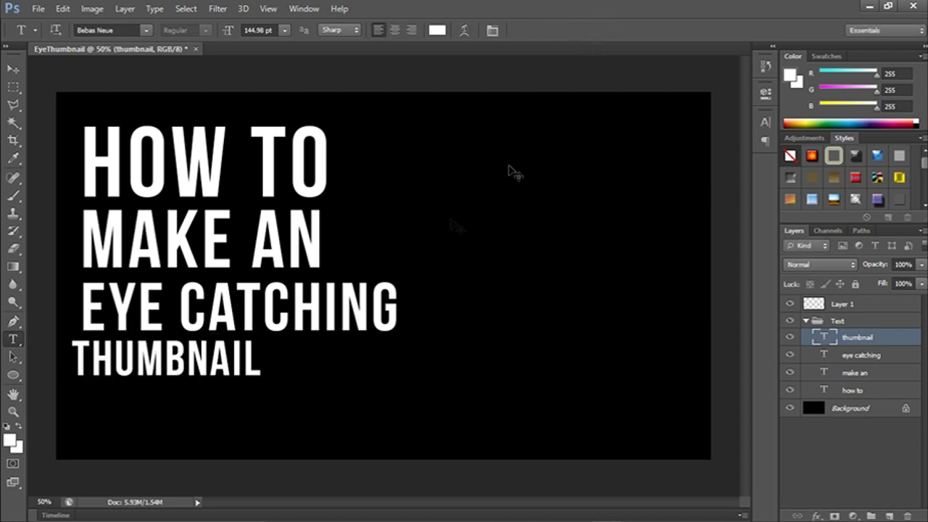
# Enlarge the "thumbnail" line to about 177% and place it left-aligned directly below "eye catching".
pyautogui.hotkey('ctrl', 't')
pyautogui.moveTo(260, 388); pyautogui.dragTo(432, 438)
pyautogui.moveTo(373, 393); pyautogui.dragTo(381, 389)
pyautogui.moveTo(445, 430); pyautogui.dragTo(421, 423)
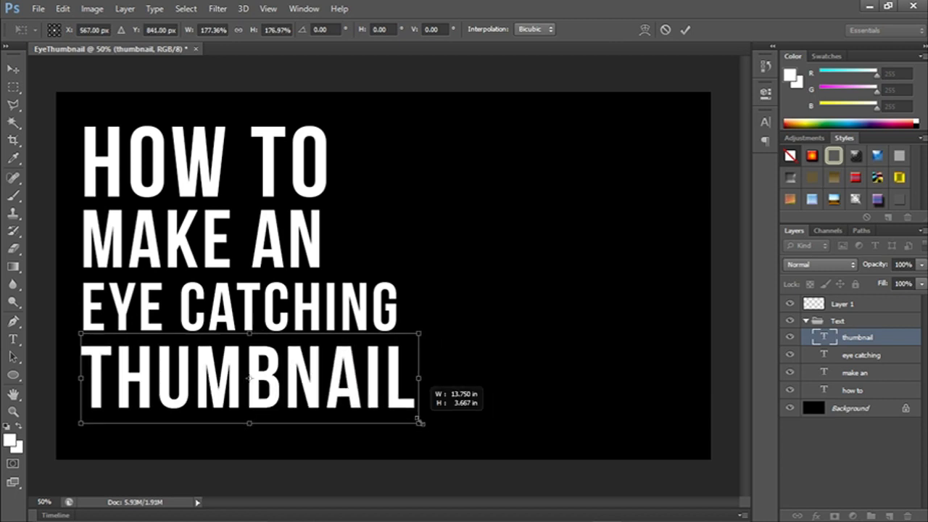
pyautogui.click(685, 31)
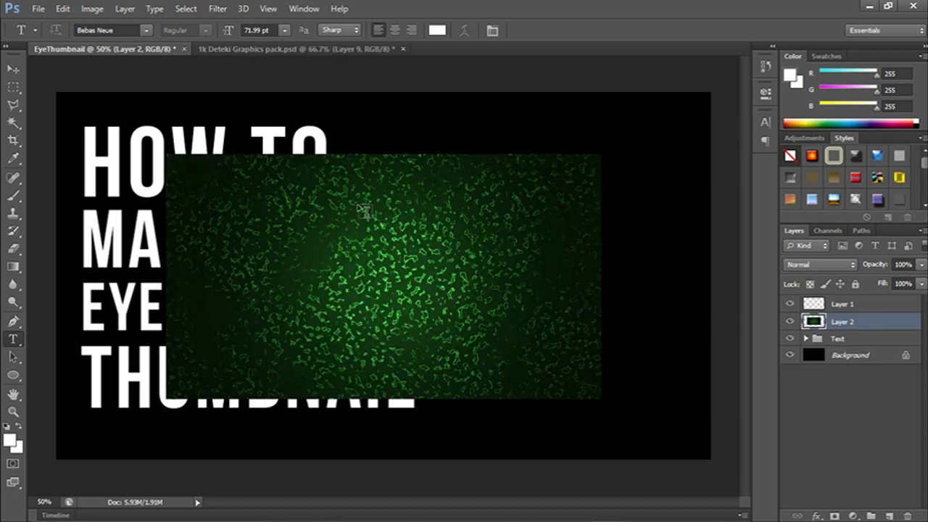
# Reposition the green texture image and scale it to about 150% so it covers the whole canvas.
pyautogui.hotkey('ctrl', 't')
pyautogui.moveTo(487, 277); pyautogui.dragTo(390, 227)
pyautogui.moveTo(492, 334); pyautogui.dragTo(712, 460)
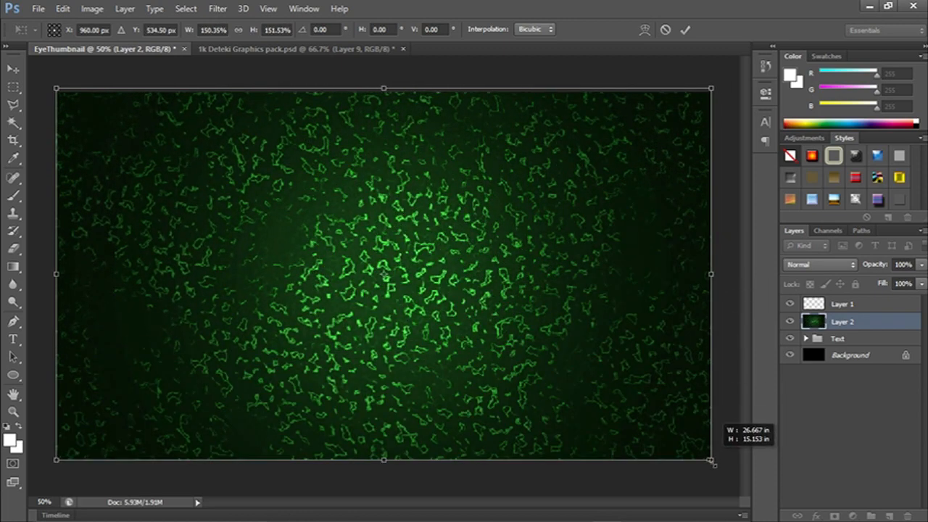
pyautogui.moveTo(713, 462); pyautogui.dragTo(373, 267)
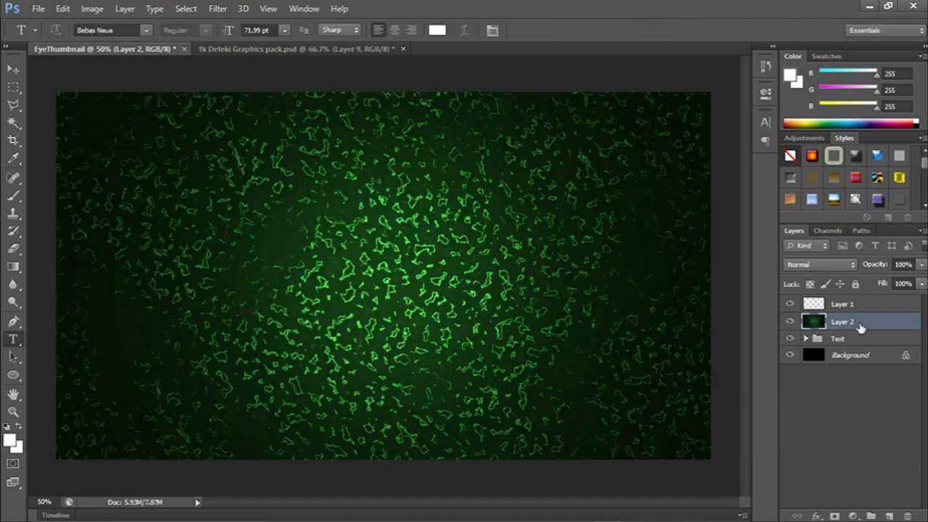
# Unlock the black background as a regular layer and move the green texture layer beneath it.
pyautogui.moveTo(860, 326); pyautogui.dragTo(860, 350)
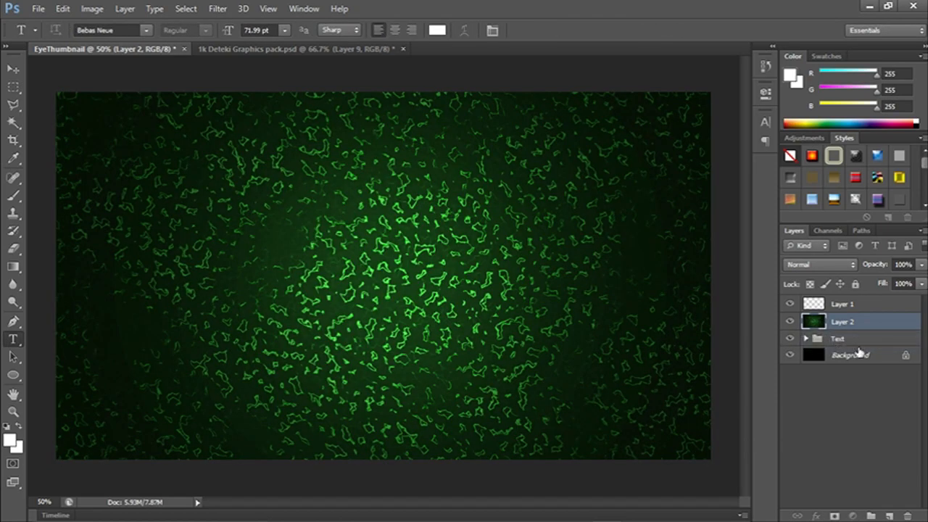
pyautogui.doubleClick(908, 356)
pyautogui.click(585, 161)
pyautogui.moveTo(868, 355); pyautogui.dragTo(852, 368)
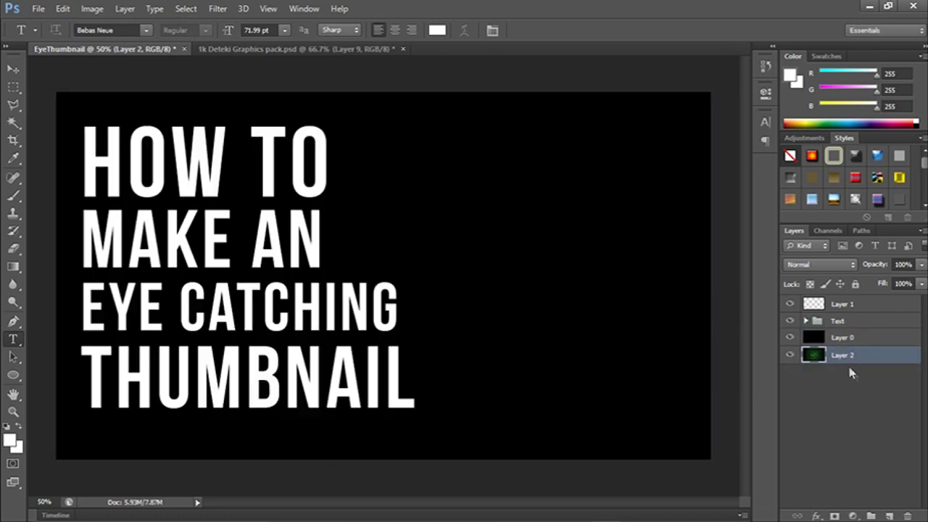
# Set the black layer's opacity to 64% so the green texture shows through dimly.
pyautogui.click(850, 338)
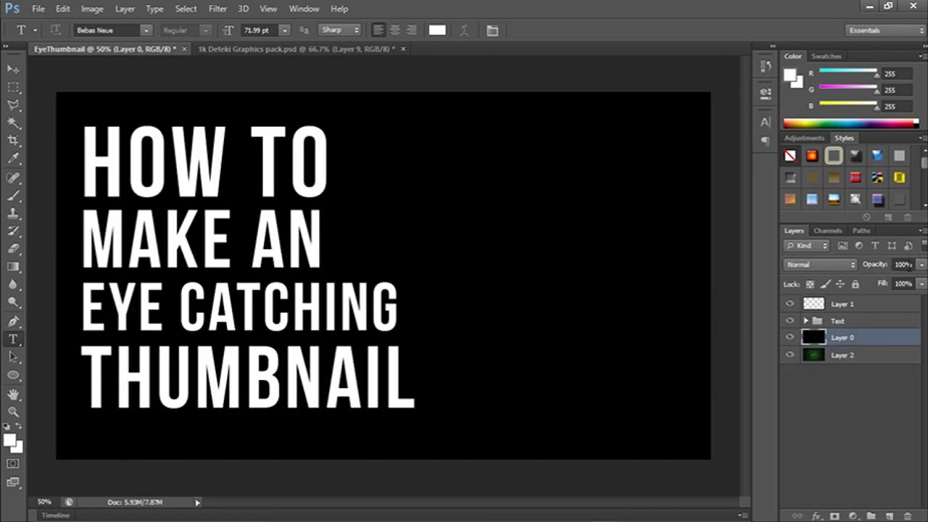
pyautogui.click(922, 264)
pyautogui.moveTo(922, 278); pyautogui.dragTo(905, 282)
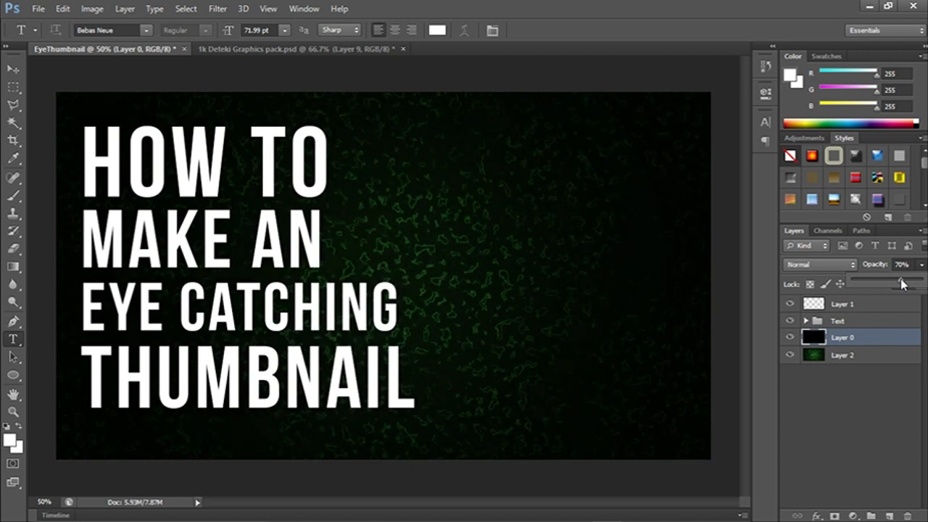
pyautogui.moveTo(869, 280); pyautogui.dragTo(842, 278)
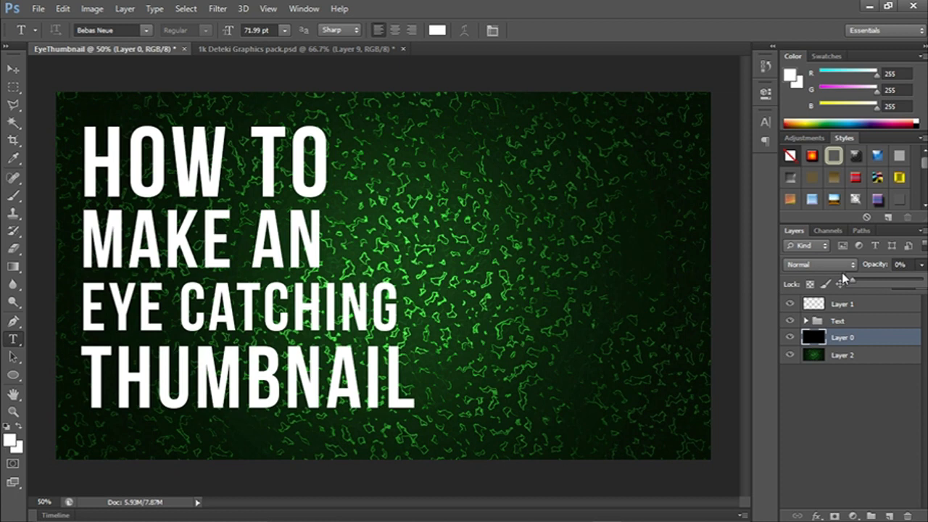
pyautogui.moveTo(859, 279); pyautogui.dragTo(900, 284)
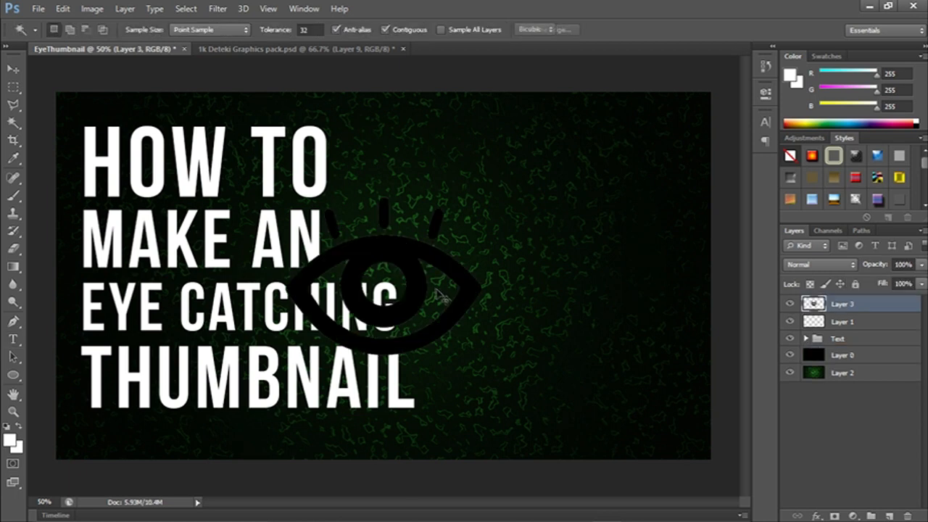
# Enlarge the black eye icon to about 124% and place it to the right of the title text.
pyautogui.hotkey('ctrl', 't')
pyautogui.moveTo(460, 294); pyautogui.dragTo(589, 304)
pyautogui.moveTo(653, 359); pyautogui.dragTo(711, 390)
pyautogui.moveTo(626, 346); pyautogui.dragTo(605, 341)
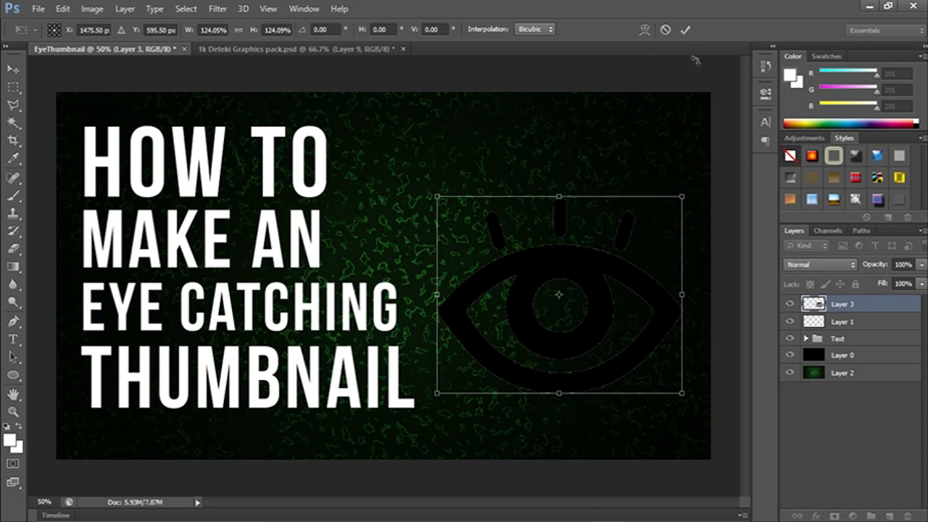
pyautogui.click(684, 30)
# Select the eye icon's outline, fill it with white and clear the selection.
pyautogui.keyDown('ctrl'); pyautogui.click(815, 309); pyautogui.keyUp('ctrl')
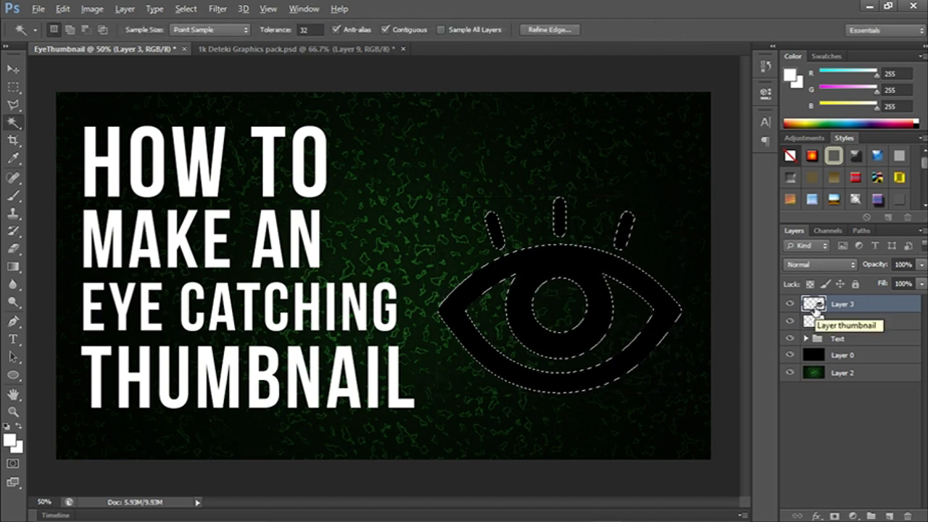
pyautogui.hotkey('alt', 'BackSpace')
pyautogui.hotkey('ctrl', 'd')
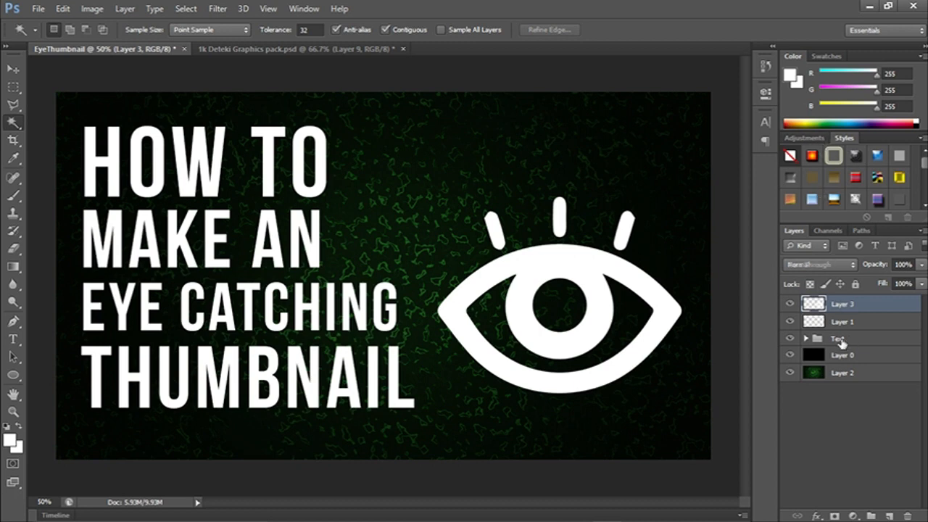
# Try several grey gradient styles on the Text group and apply the silver one with an inner glow.
pyautogui.click(844, 345)
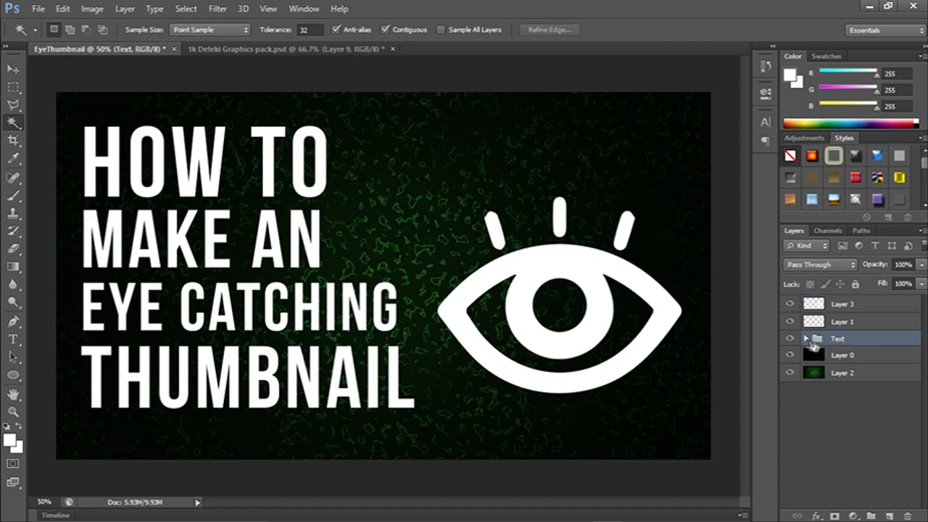
pyautogui.click(807, 339)
pyautogui.scroll(-3, 871, 192)
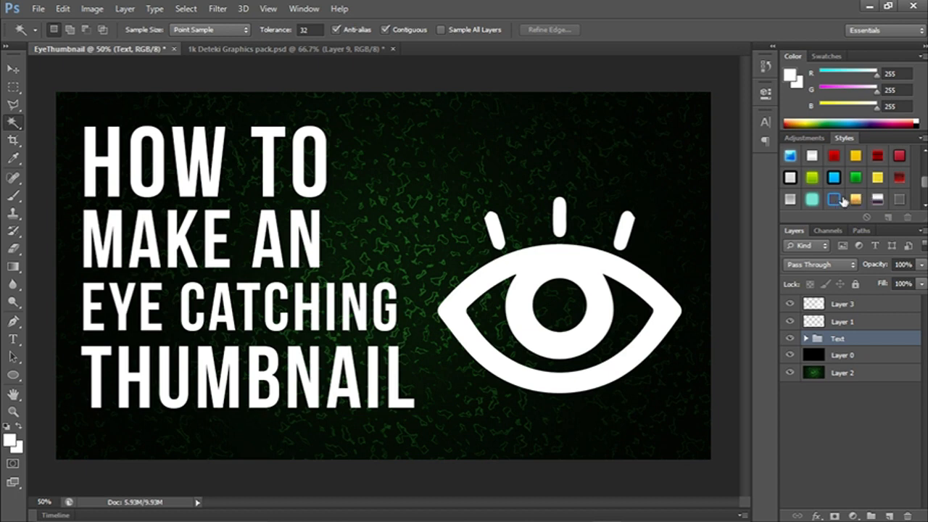
pyautogui.scroll(-2, 843, 211)
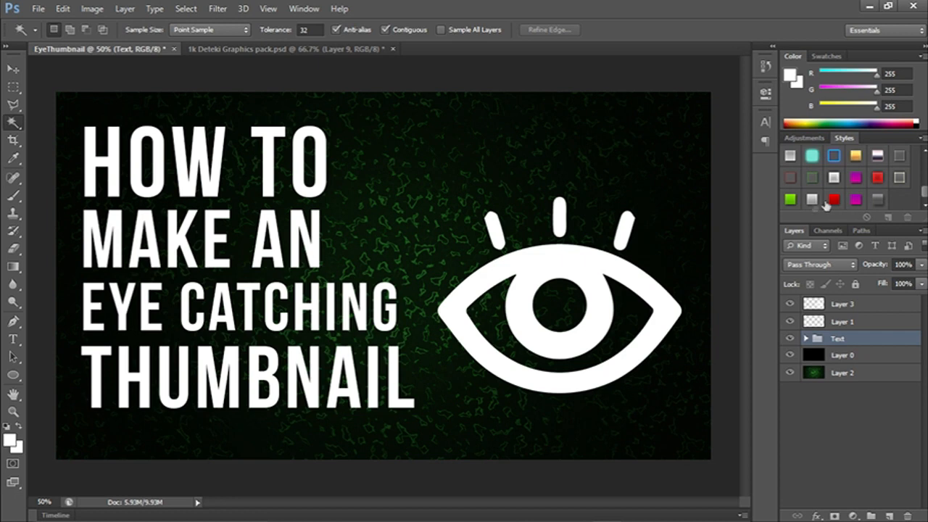
pyautogui.click(813, 203)
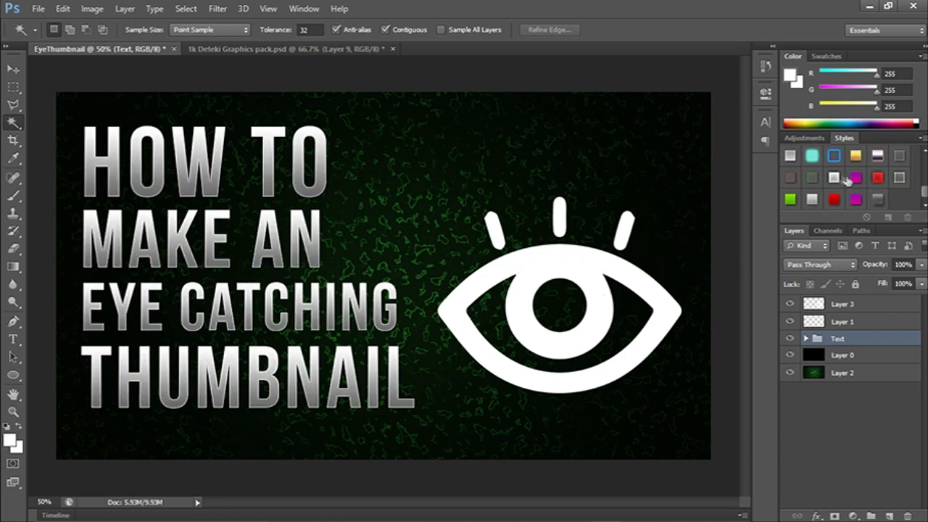
pyautogui.click(788, 156)
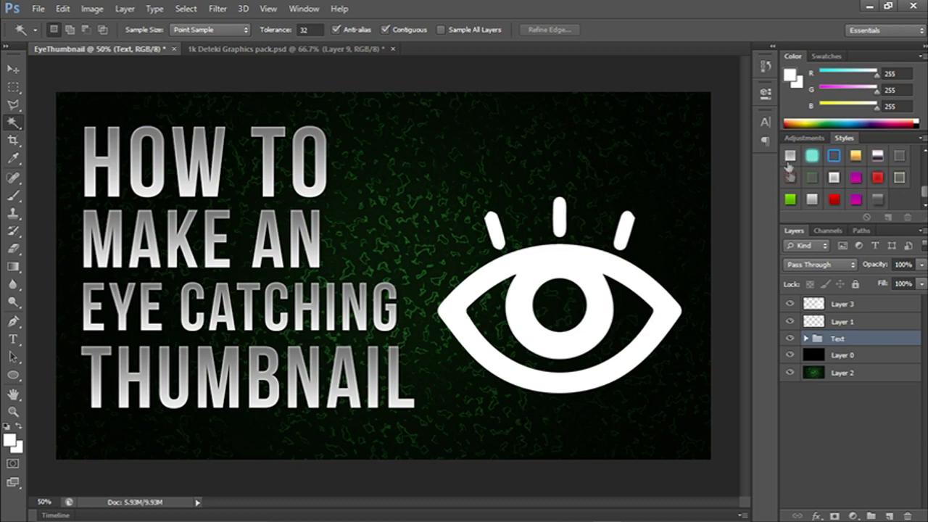
pyautogui.click(835, 178)
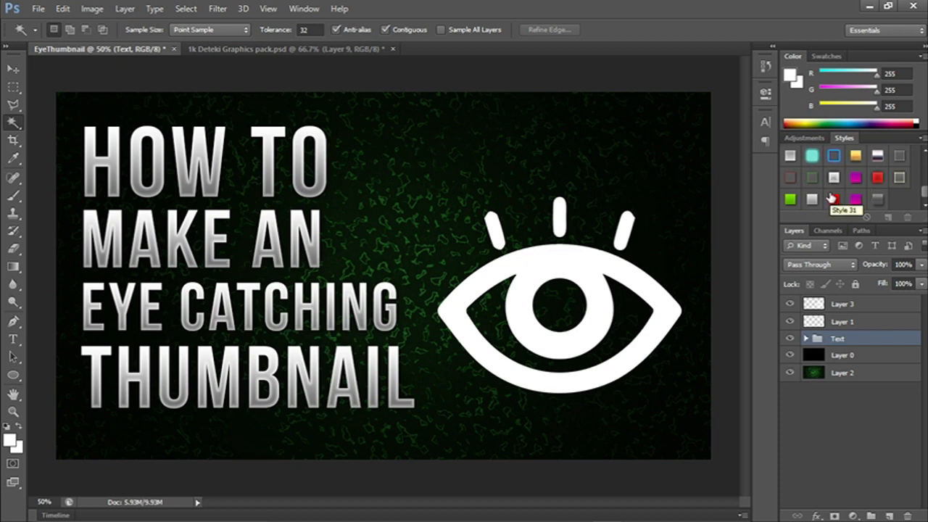
# Try several preset styles on the eye icon layer and apply the red one with inner glow and color overlay.
pyautogui.click(845, 305)
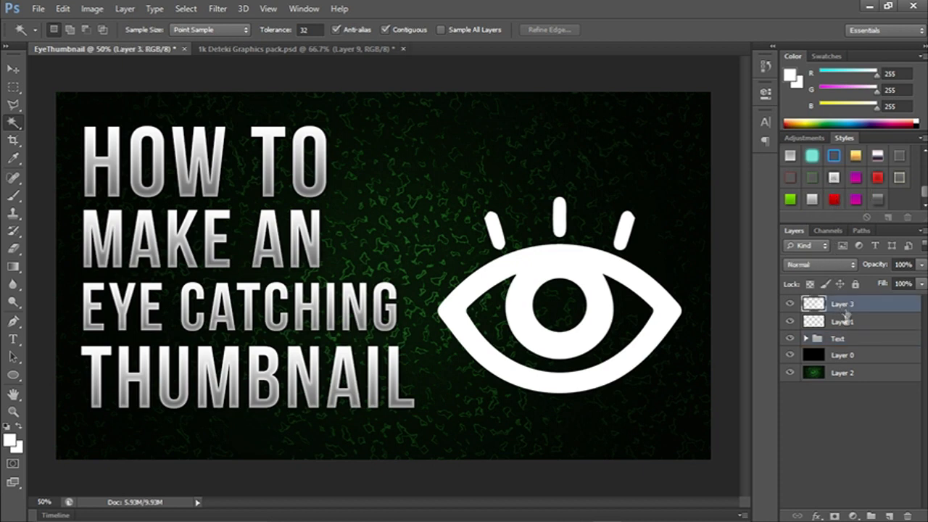
pyautogui.click(834, 198)
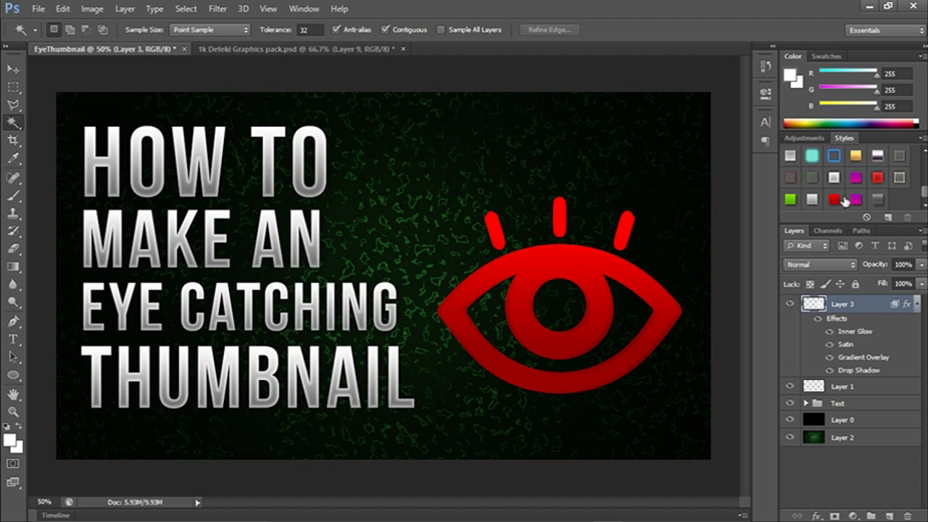
pyautogui.click(854, 199)
pyautogui.click(878, 177)
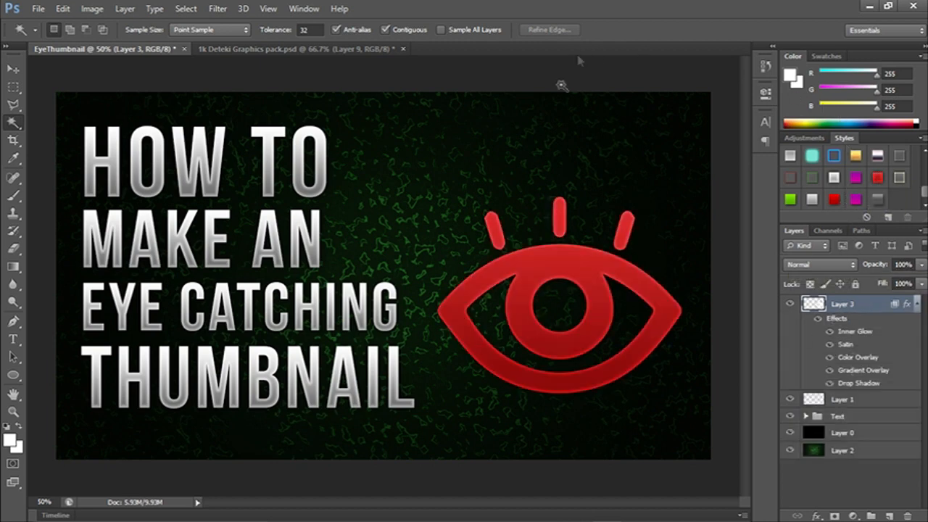
# Add a new layer directly above the green texture layer.
pyautogui.click(860, 449)
pyautogui.click(881, 516)
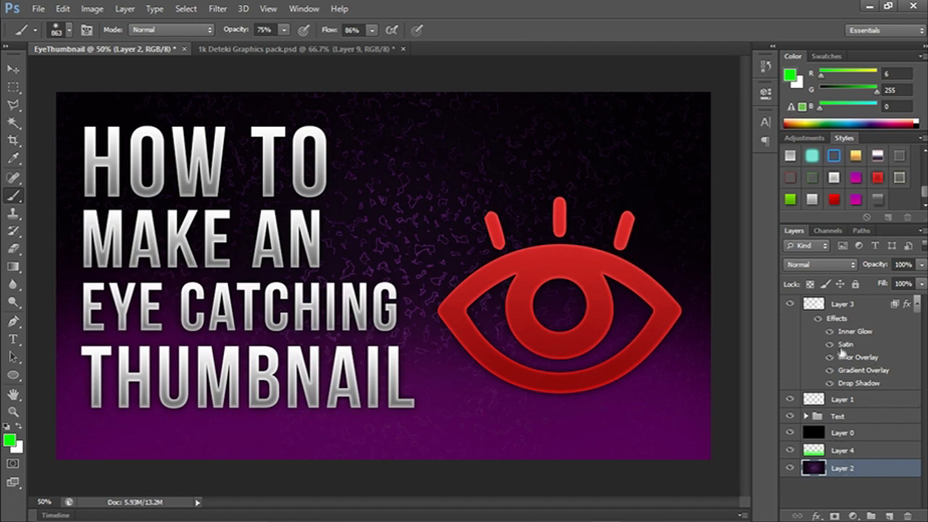
# Strengthen the drop shadow on the "make an" text layer inside the Text group.
pyautogui.click(805, 416)
pyautogui.scroll(-5, 874, 435)
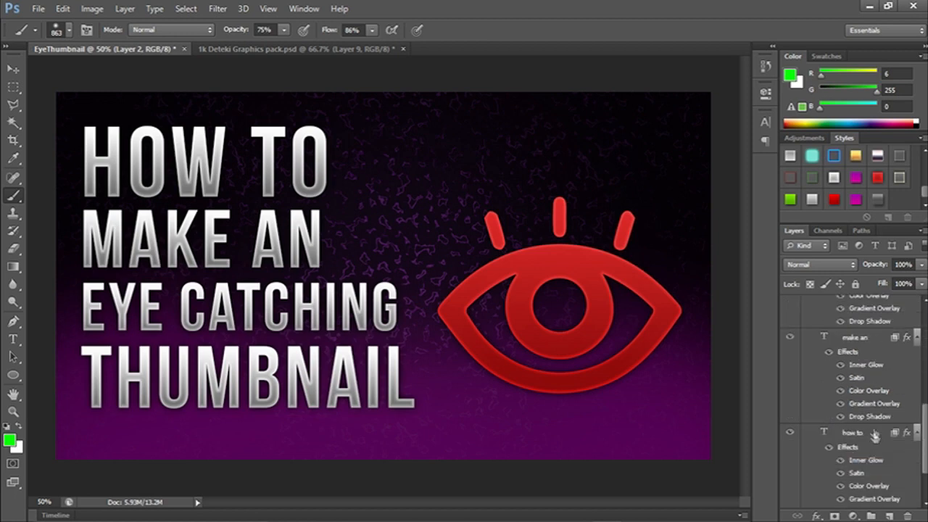
pyautogui.click(858, 339)
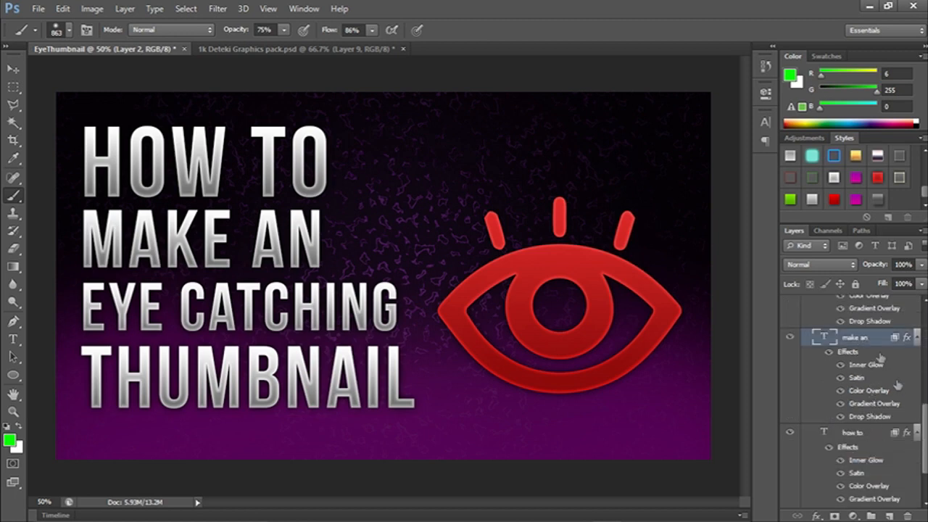
pyautogui.click(819, 515)
pyautogui.click(852, 501)
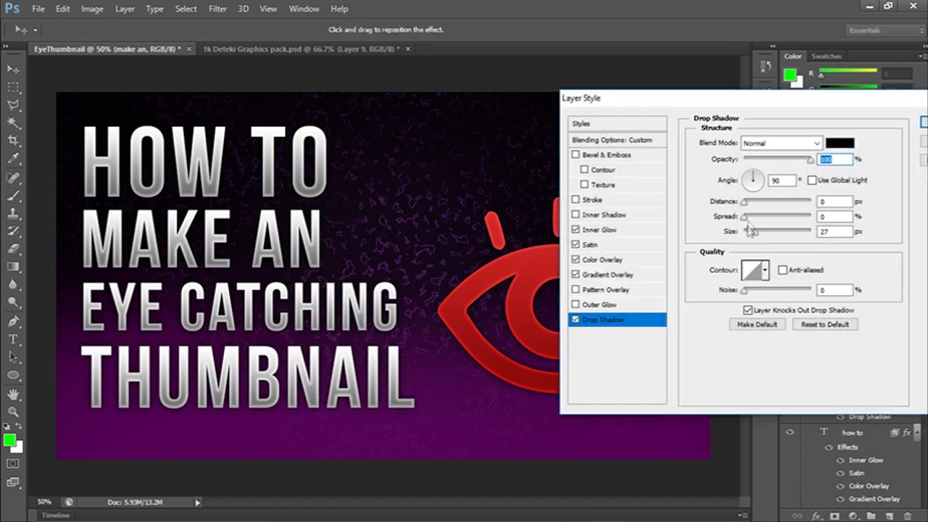
pyautogui.press('Return')
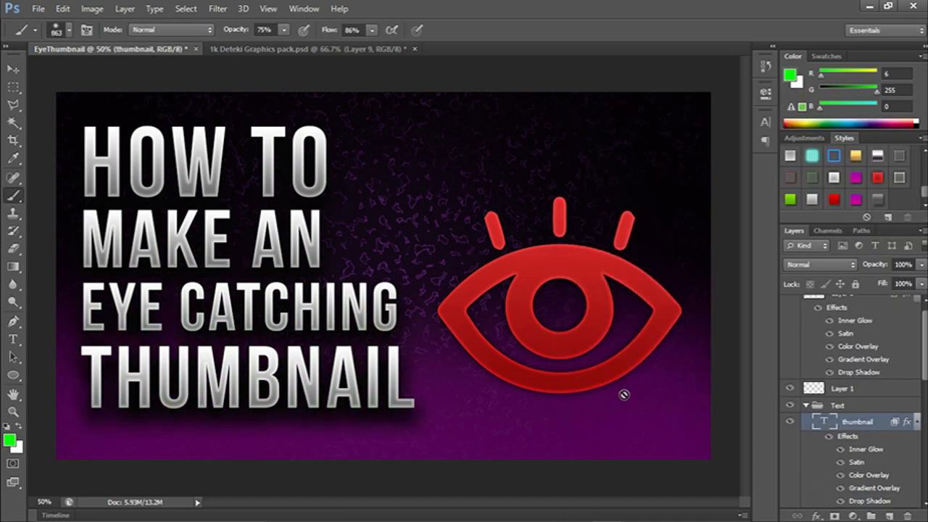